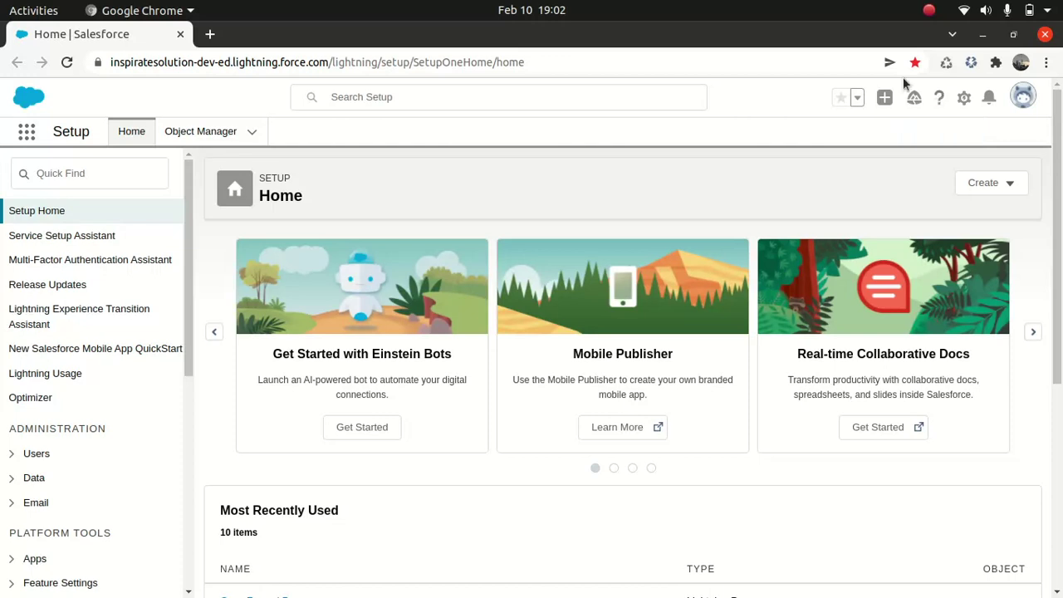
Find Flows in Setup by searching for "flow" and open the Change Delivery Address flow
left_click(81, 175)
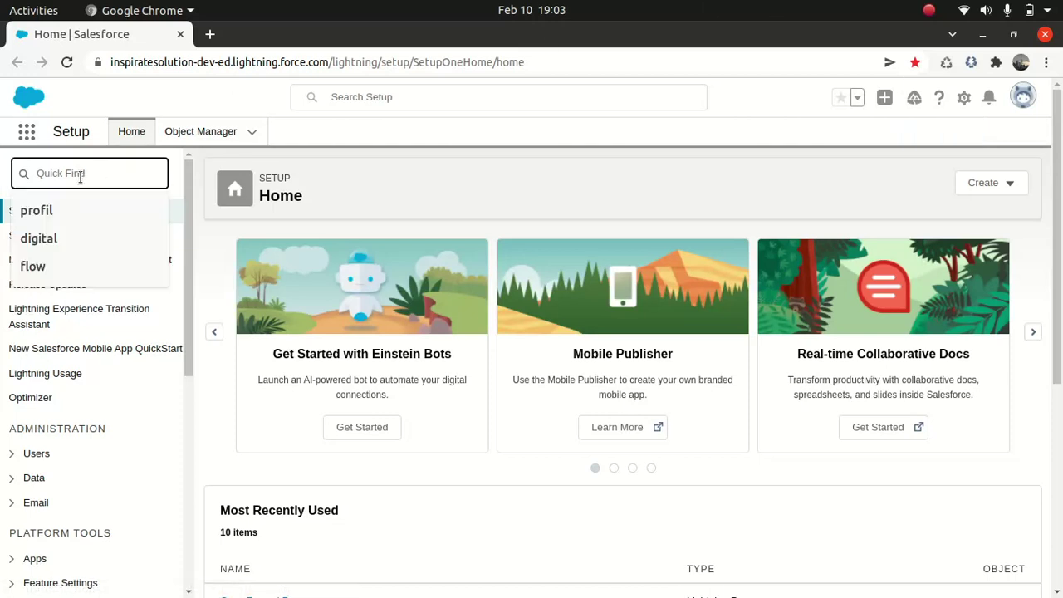
type("flow")
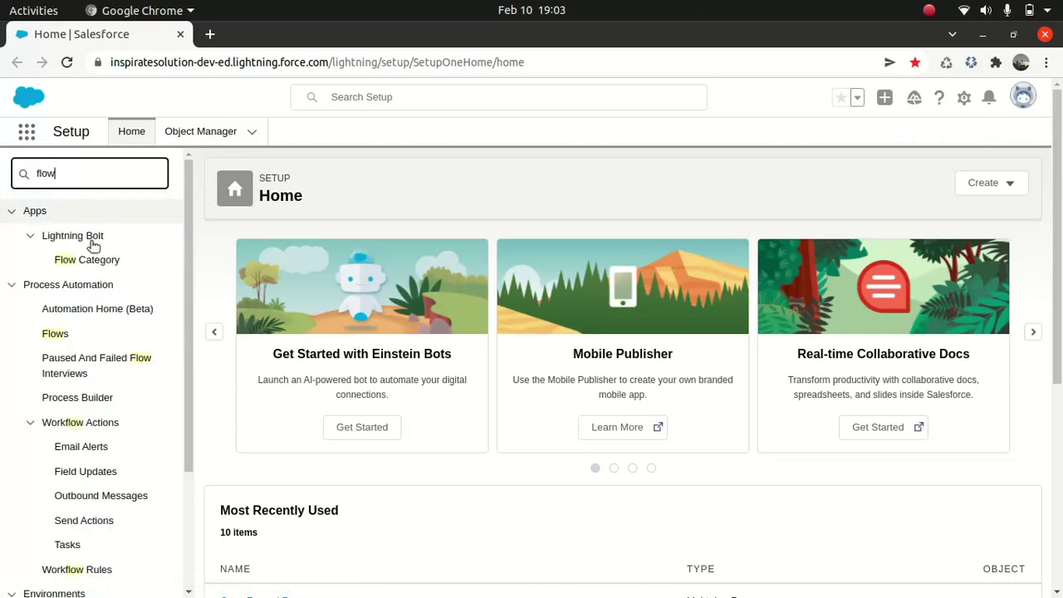
left_click(61, 334)
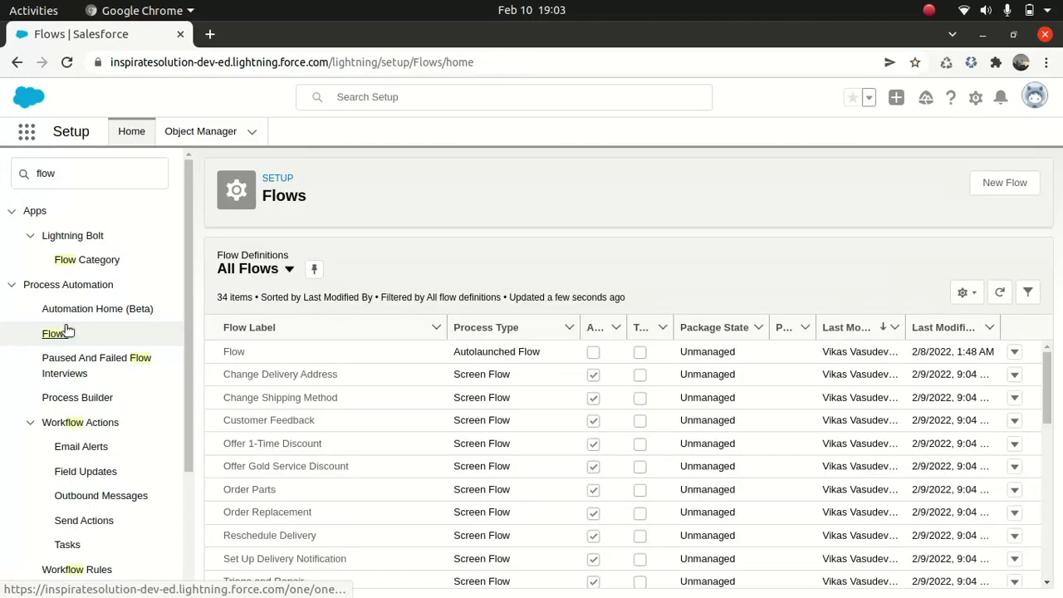
left_click(298, 378)
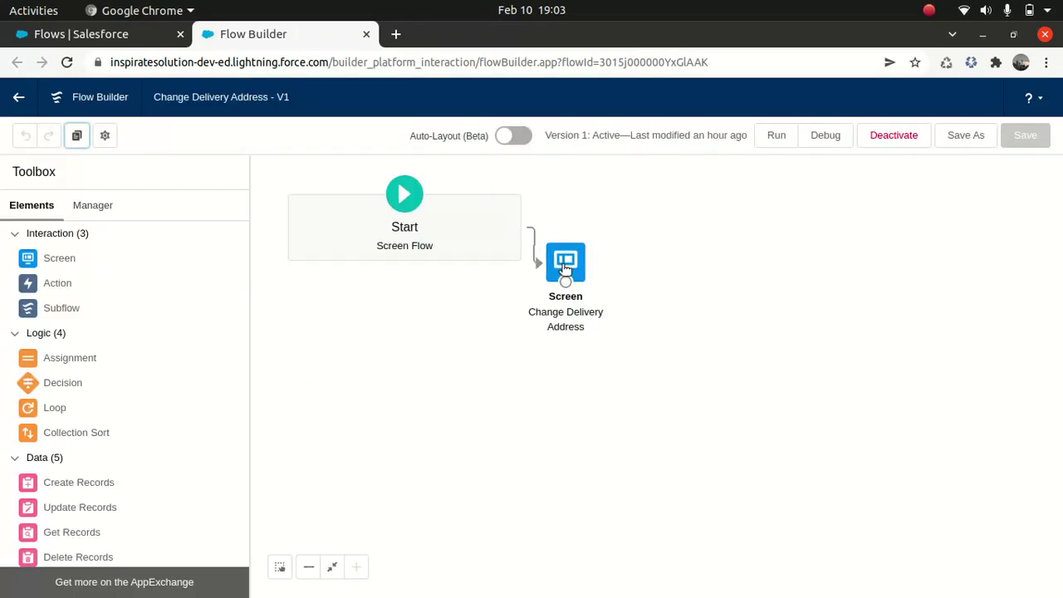
Review the fields and footer of the flow's Change Delivery Address screen, close it unchanged, and return to the flow list
double_click(565, 266)
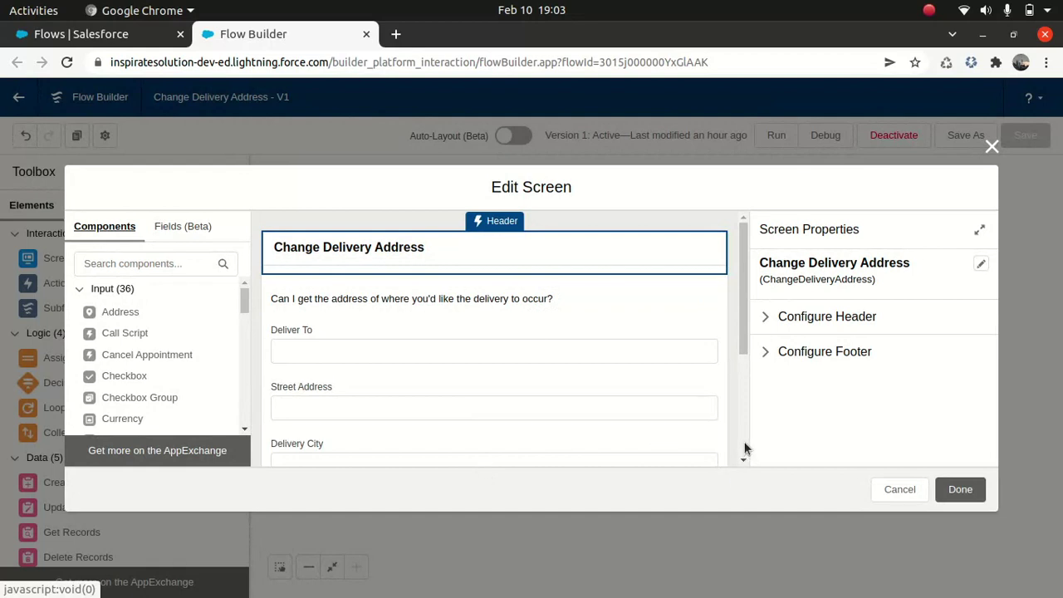
scroll(745, 442, "down", 3)
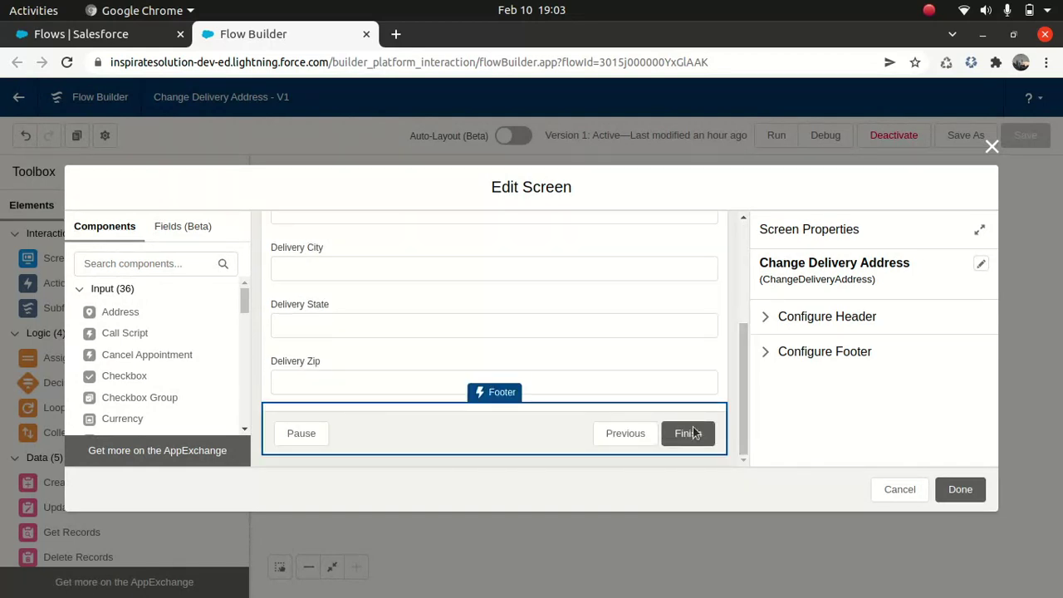
left_click(993, 148)
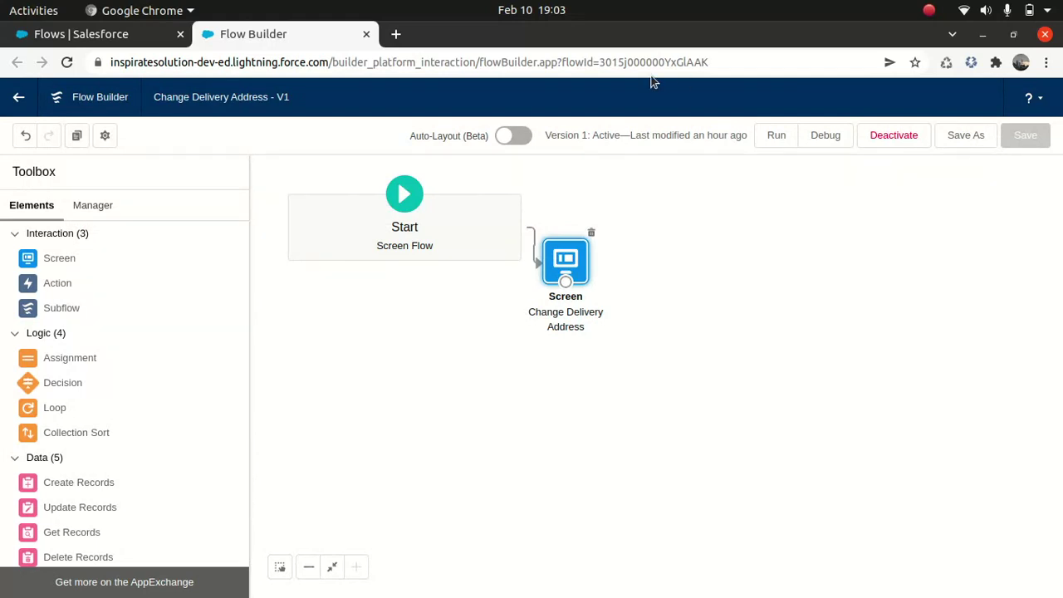
left_click(20, 100)
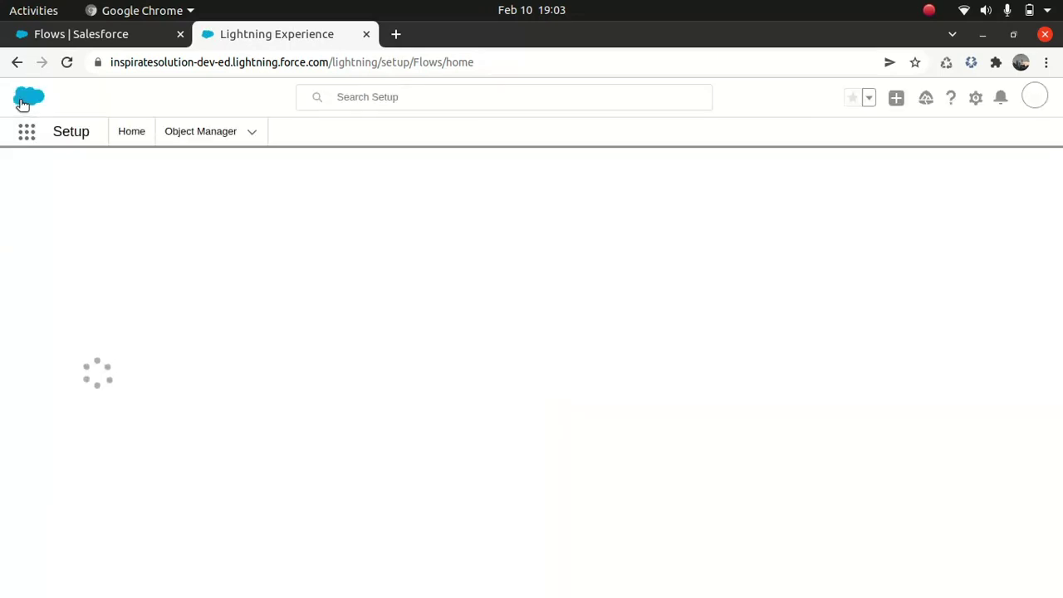
left_click(88, 42)
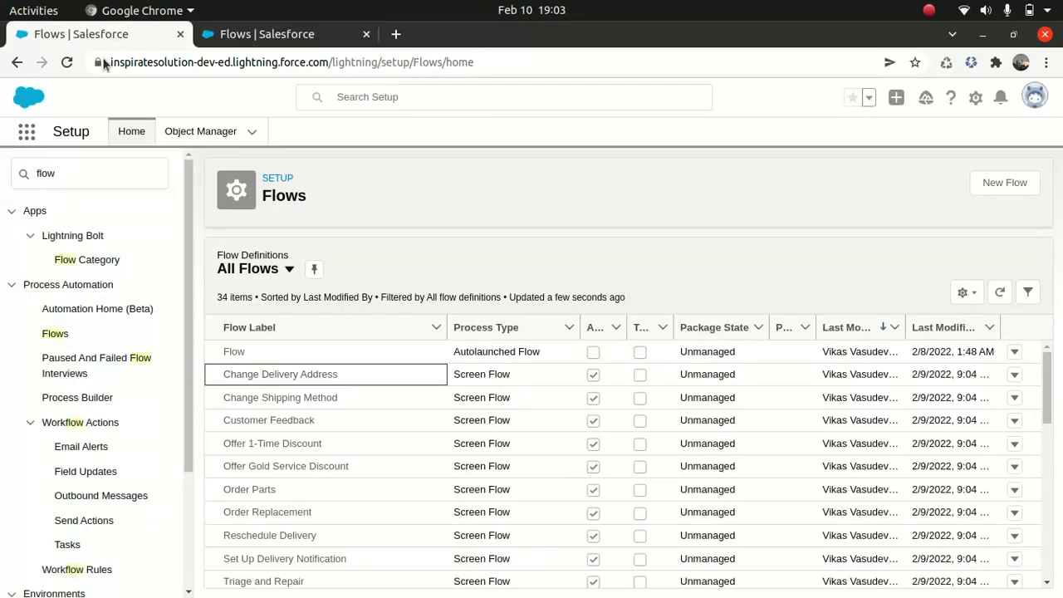
double_click(88, 177)
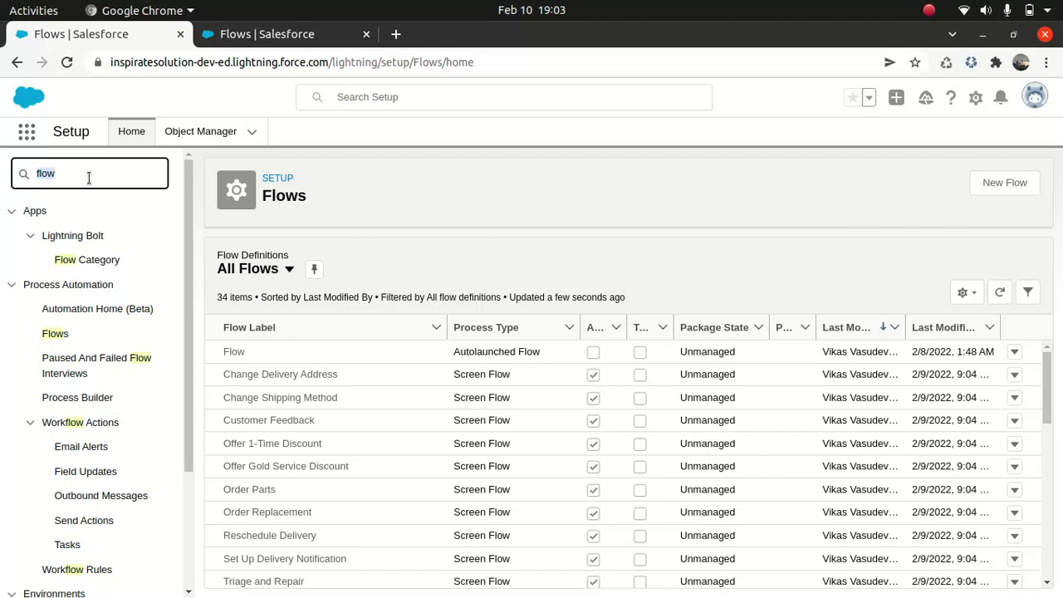
left_click(976, 97)
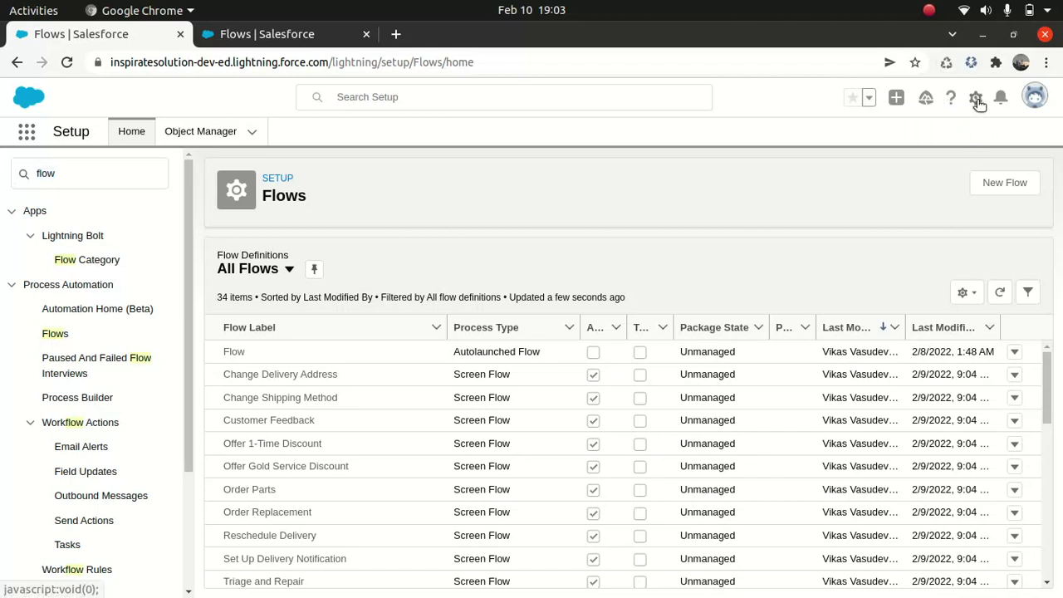
left_click(811, 196)
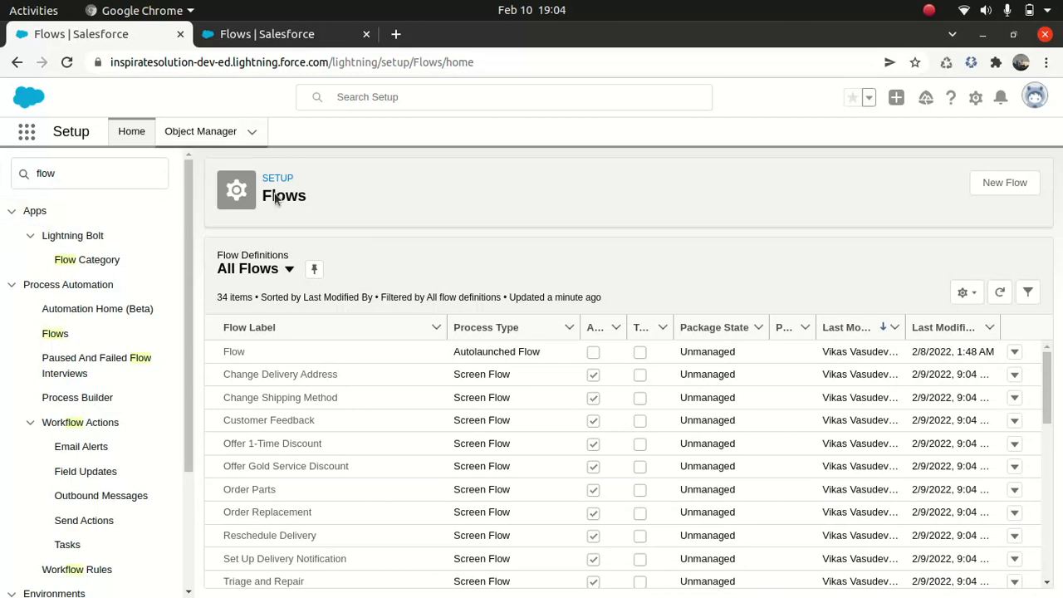
Search Setup for "action" and open the Actions & Recommendations page
double_click(84, 170)
type("ac")
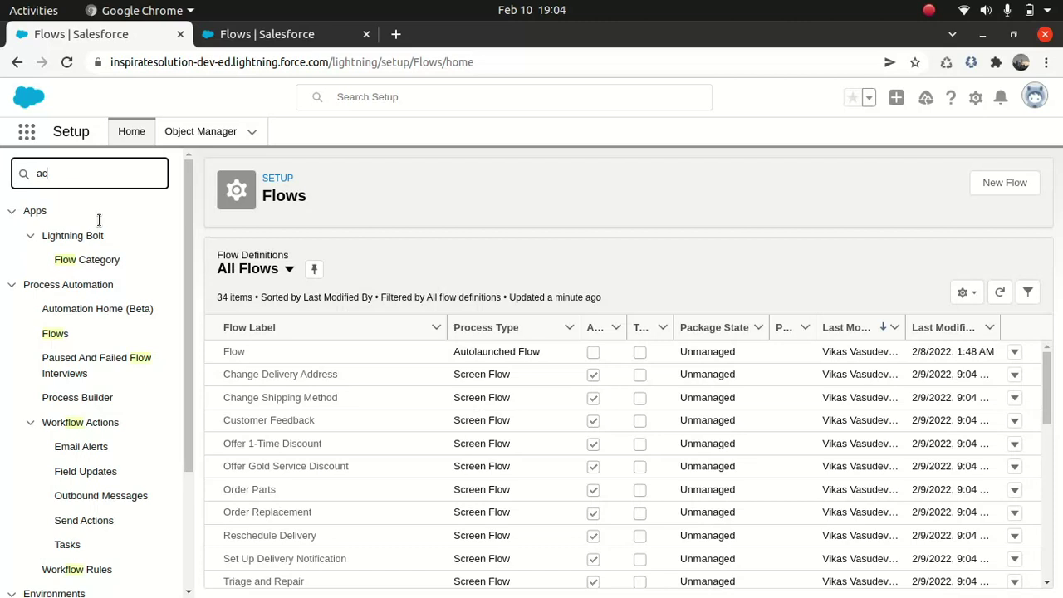
type("ton")
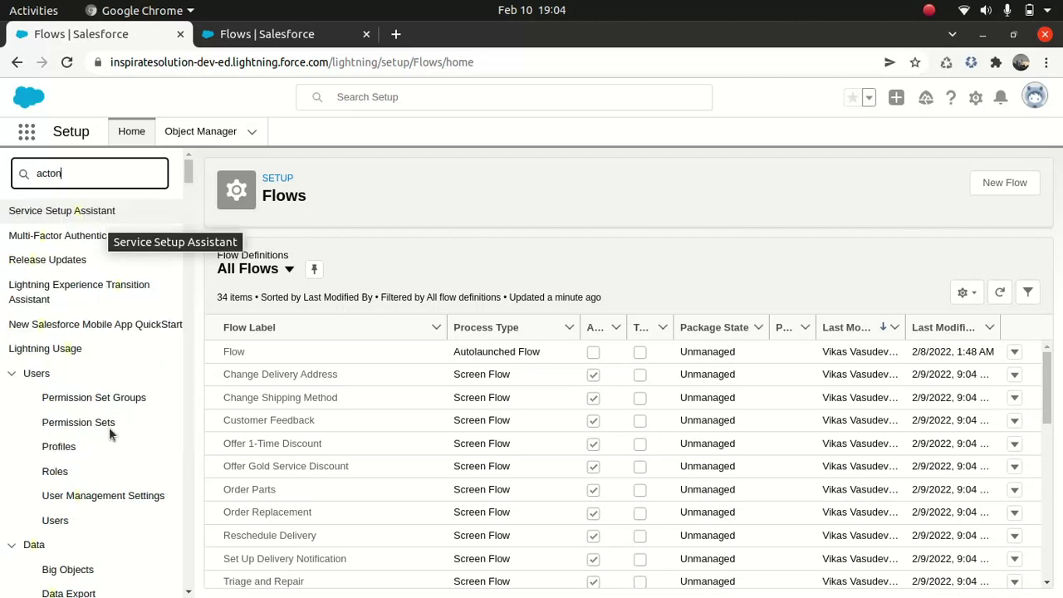
key("BackSpace")
key("BackSpace")
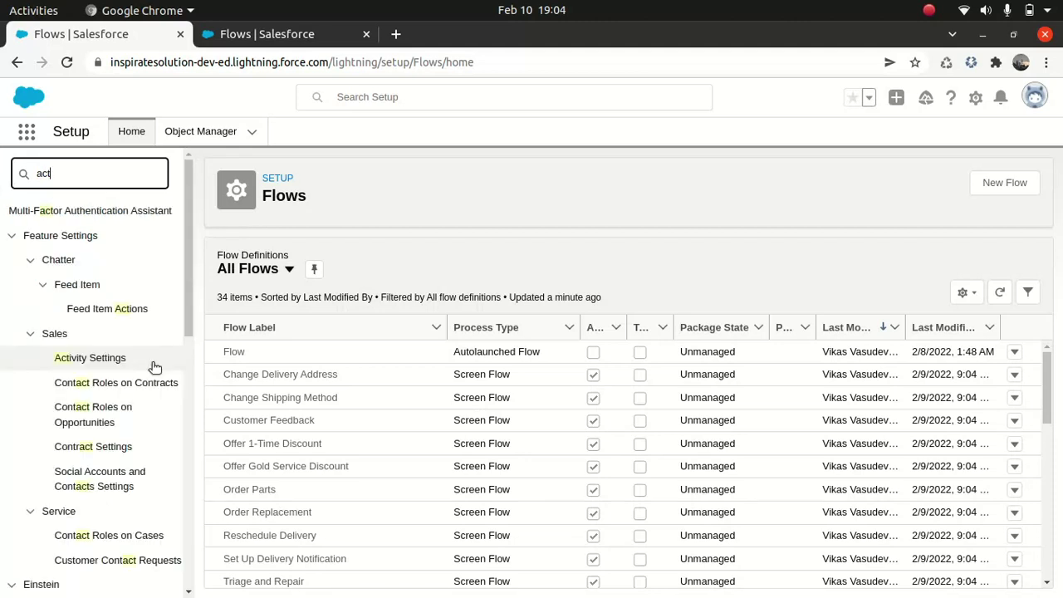
type("ion")
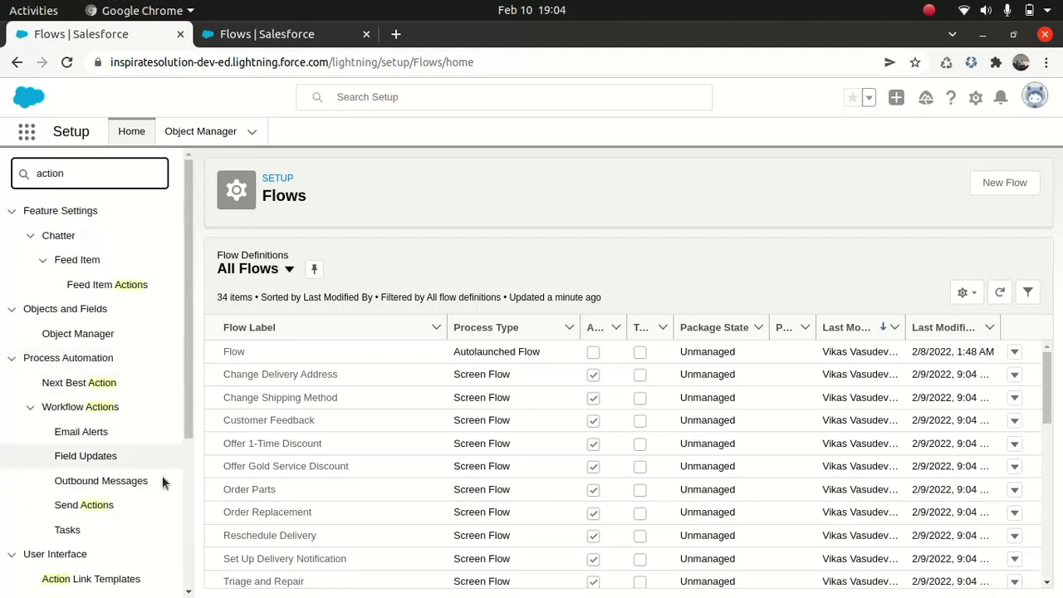
scroll(186, 592, "down", 2)
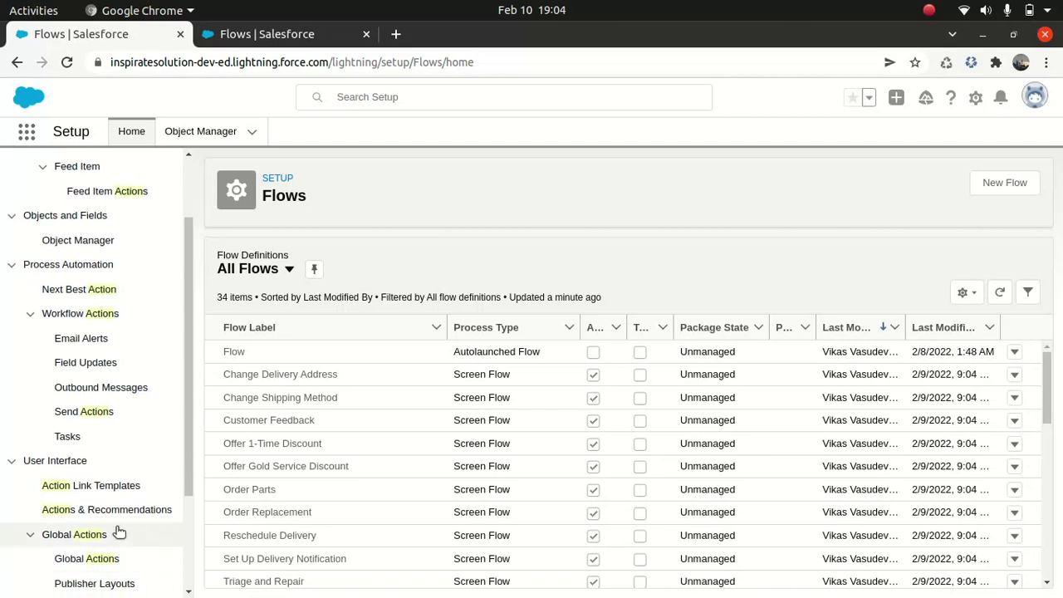
left_click(107, 512)
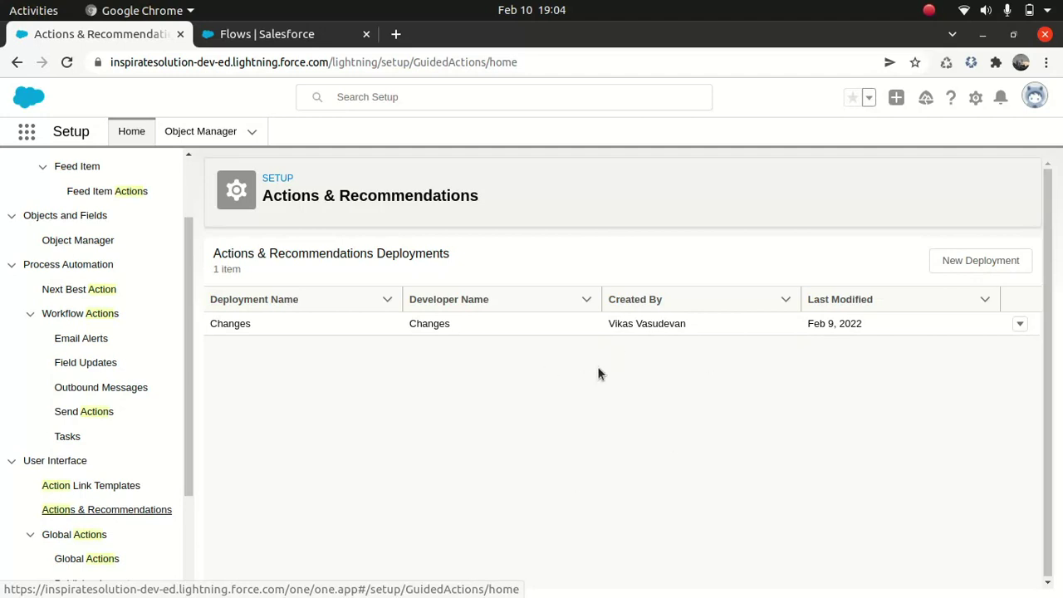
Open the Changes deployment for editing and review its guidance options and selected objects
left_click(1020, 325)
left_click(1020, 325)
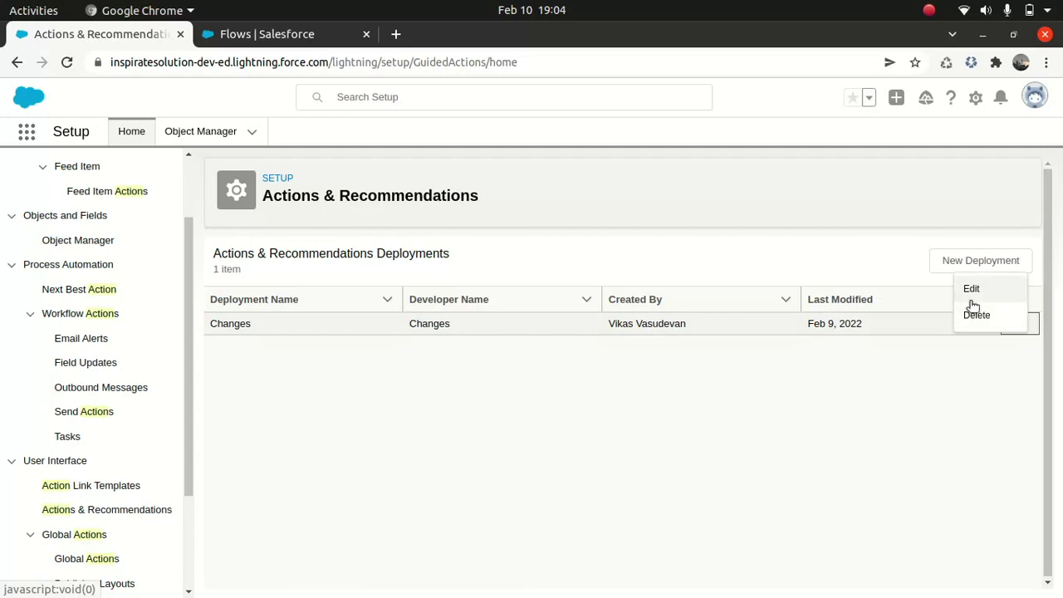
left_click(971, 290)
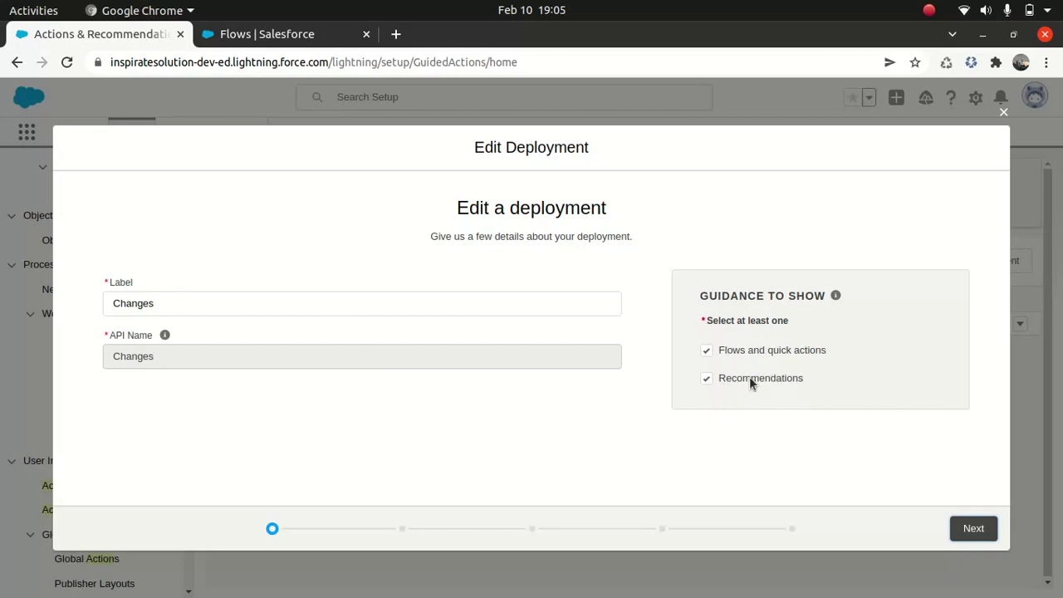
left_click(974, 530)
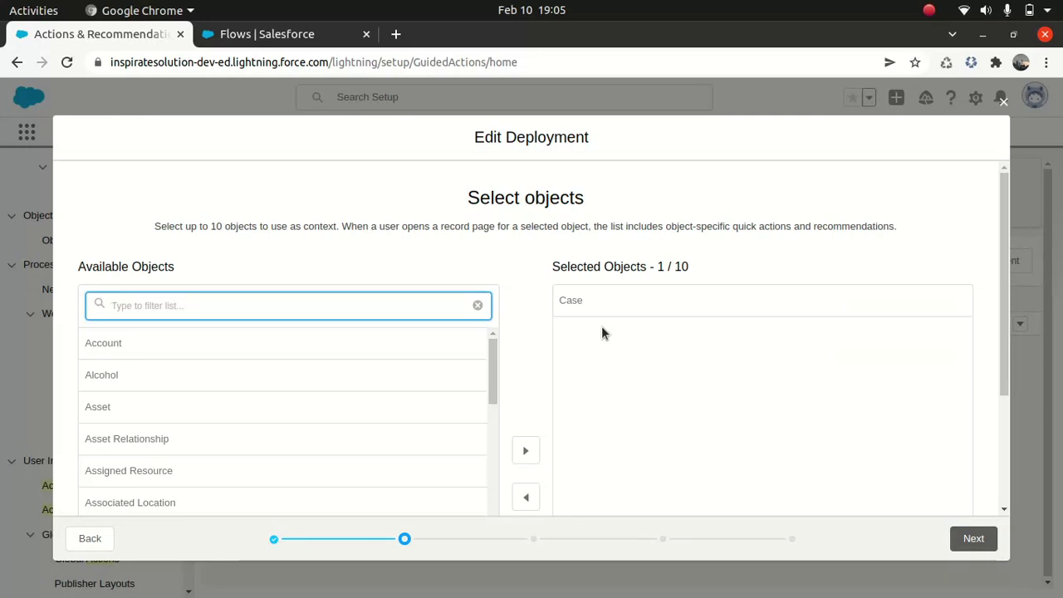
Review the pinned and unpinned actions set for the Default channel in the deployment's channel defaults
left_click(973, 538)
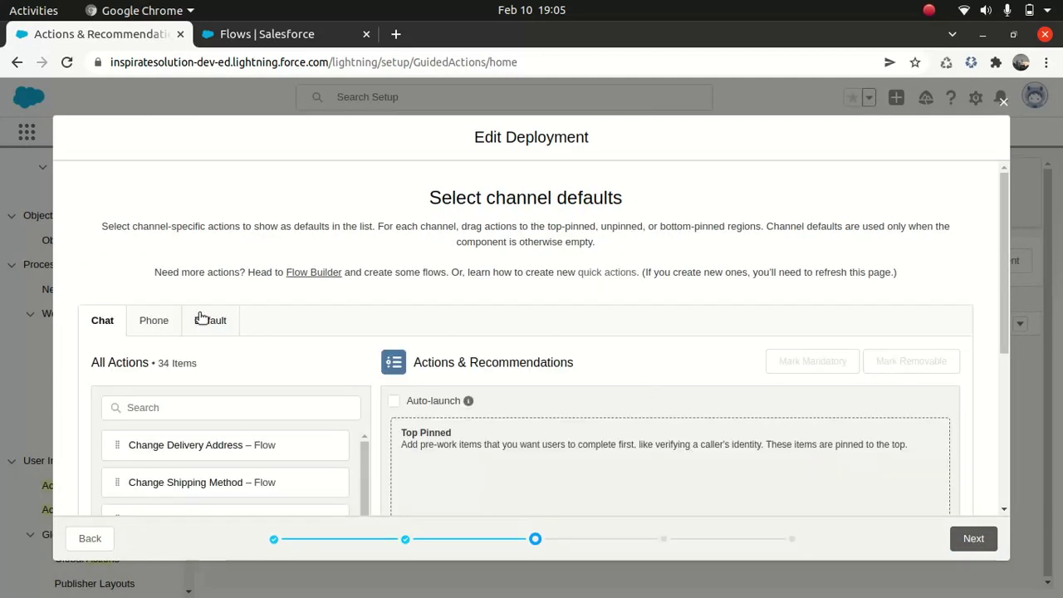
left_click(202, 323)
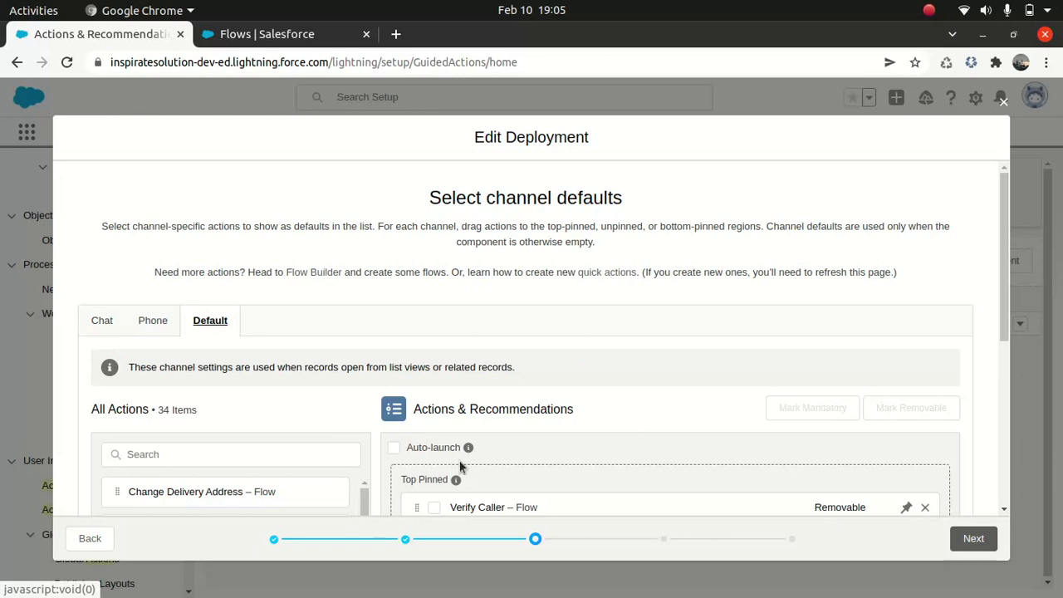
scroll(1004, 514, "down", 5)
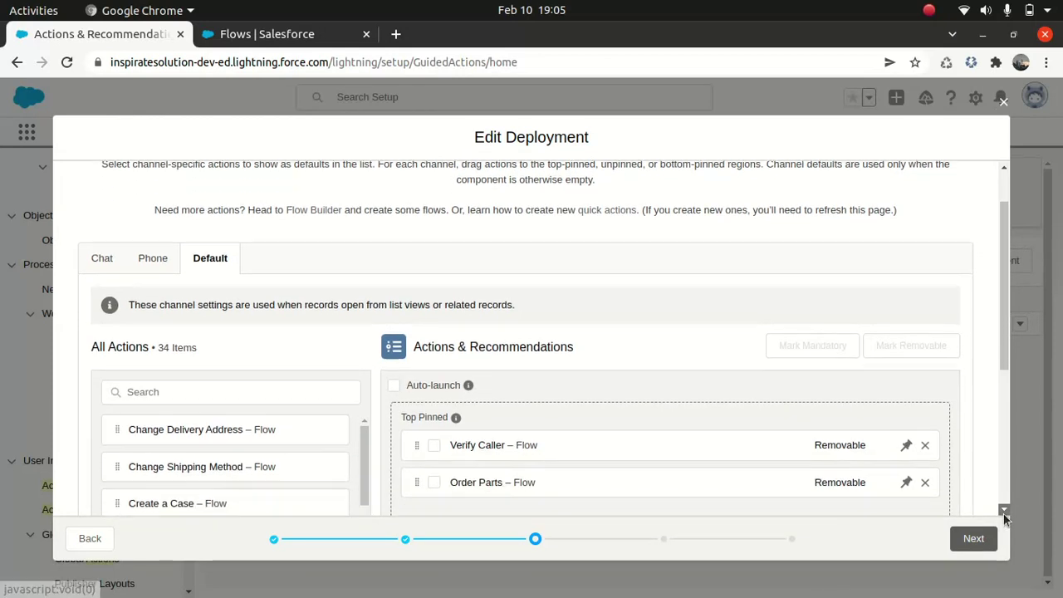
scroll(1004, 514, "down", 1)
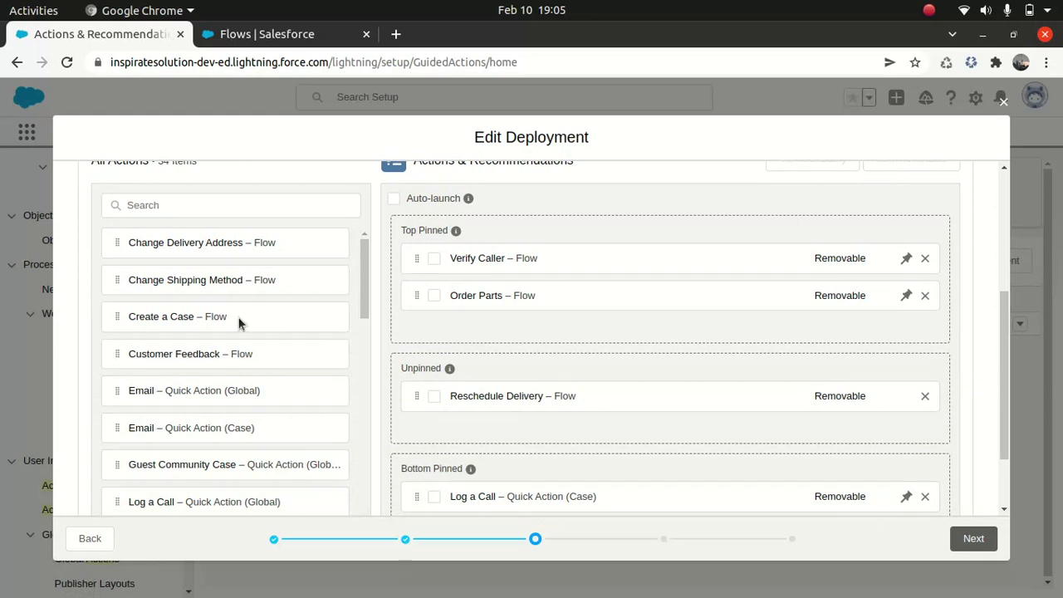
mouse_move(183, 316)
left_mouse_down()
mouse_move(394, 349)
mouse_move(209, 311)
mouse_move(187, 316)
left_mouse_up()
Review the deployment's actions to add and its recommendation strategy for Case, and close the deployment without saving
left_click(974, 539)
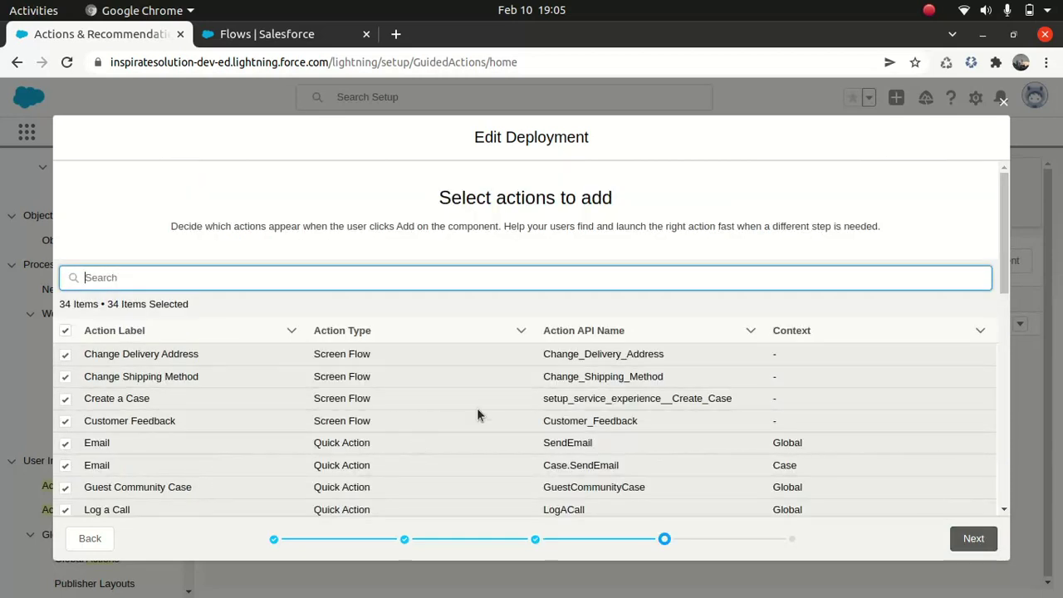
left_click(983, 536)
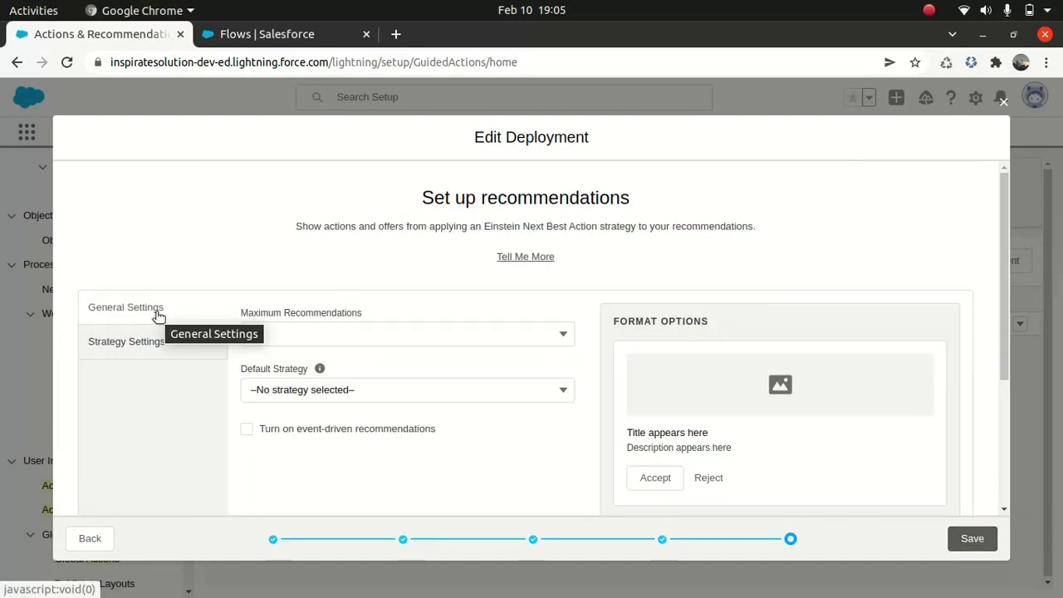
left_click(170, 345)
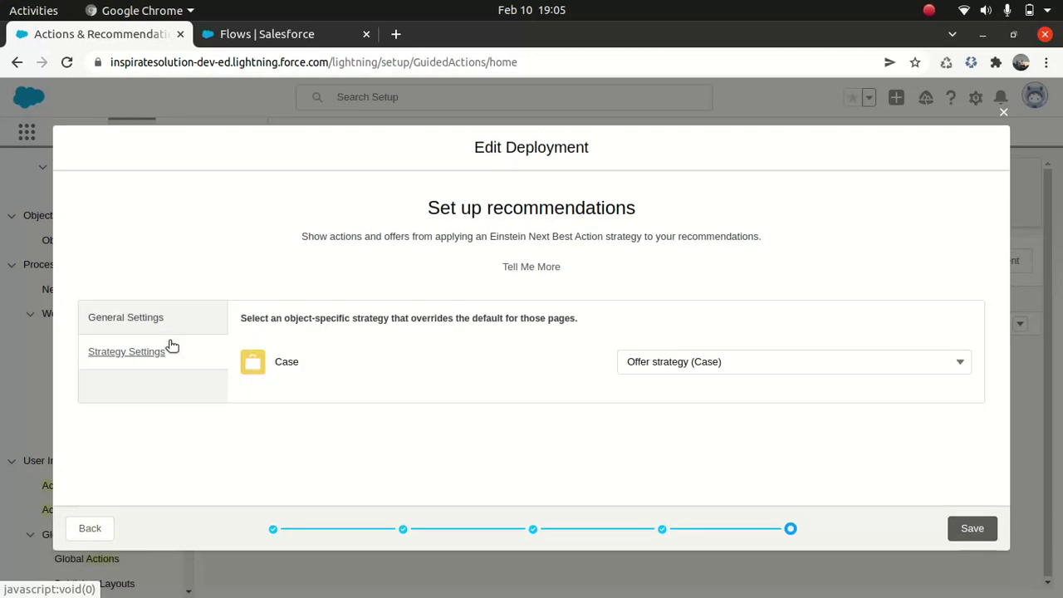
left_click(675, 366)
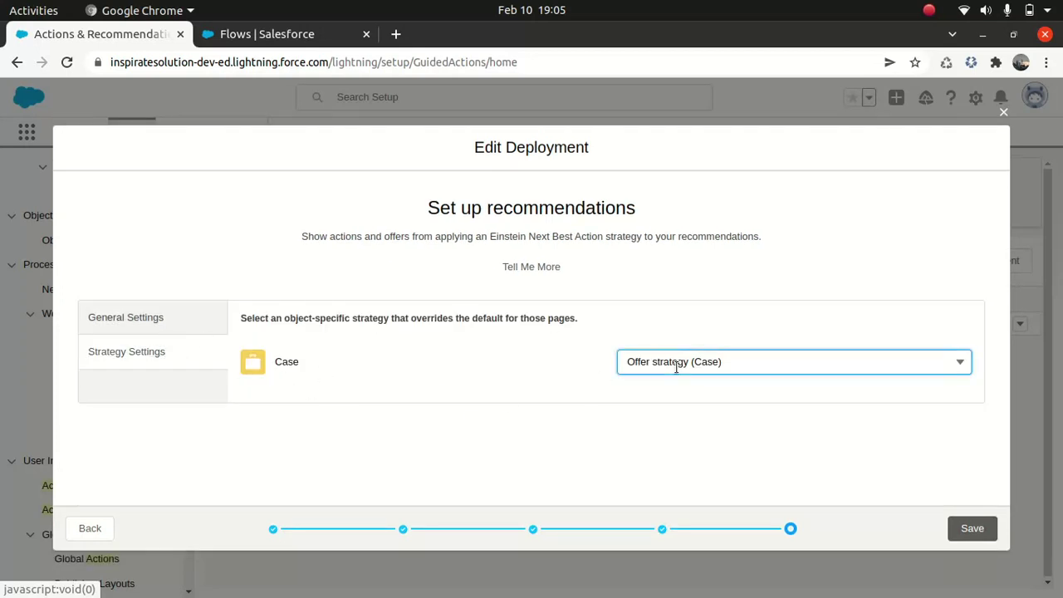
left_click(669, 420)
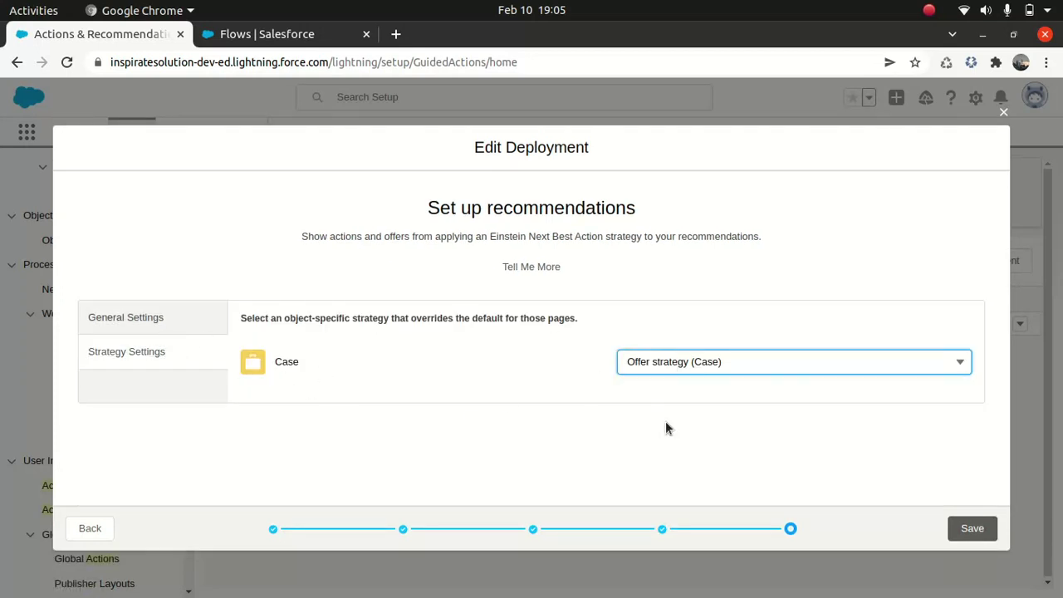
left_click(1005, 113)
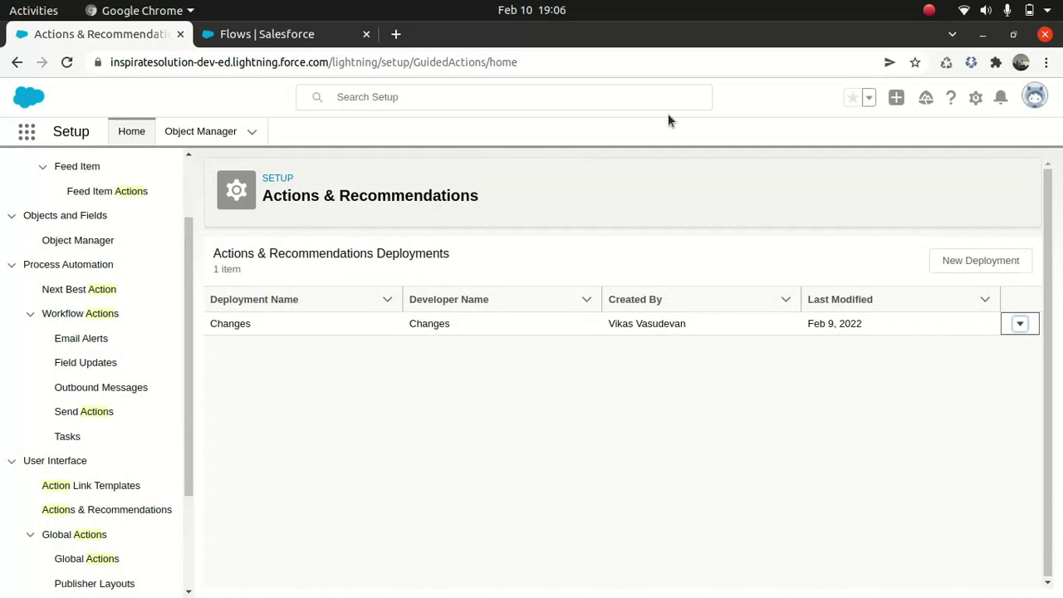
Go to Cases and open the recently viewed case "You appeared in 3 searches this week"
left_click(27, 141)
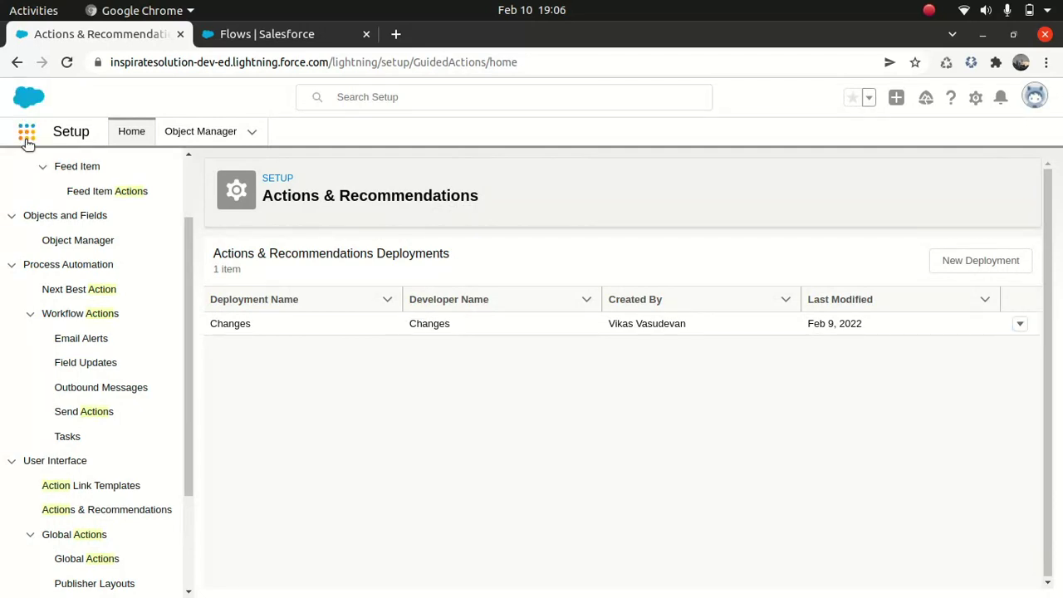
type("case")
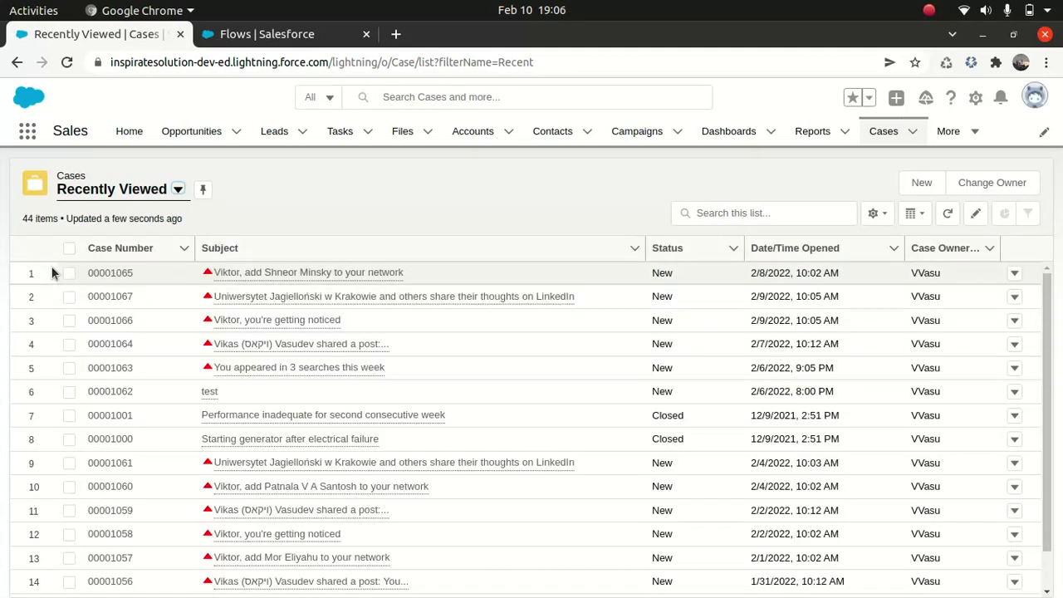
left_click(106, 370)
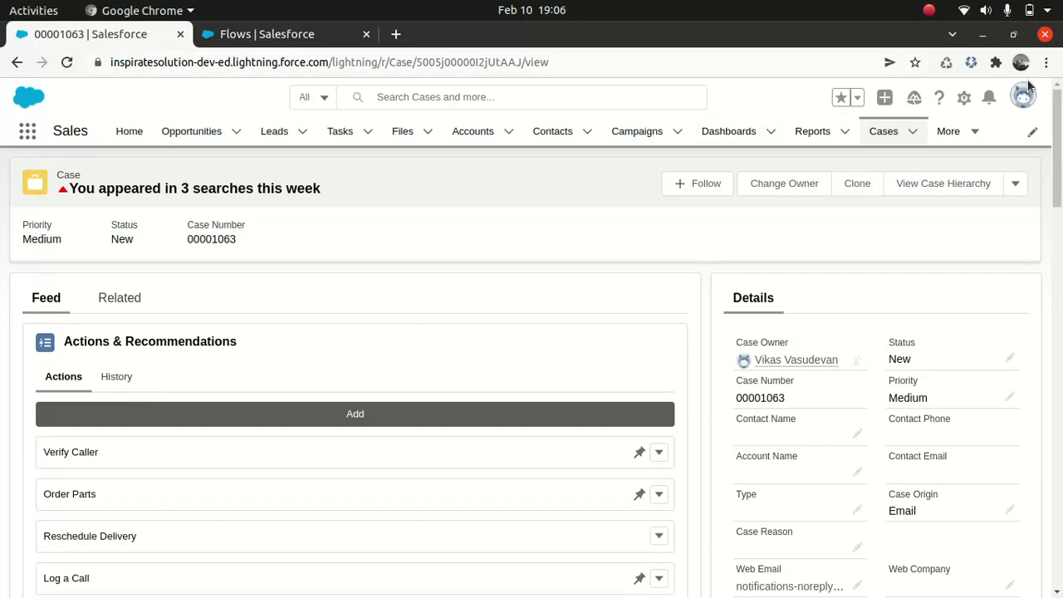
Open the case record page for editing, check which deployment its Actions & Recommendations component uses, and return to the case
left_click(965, 98)
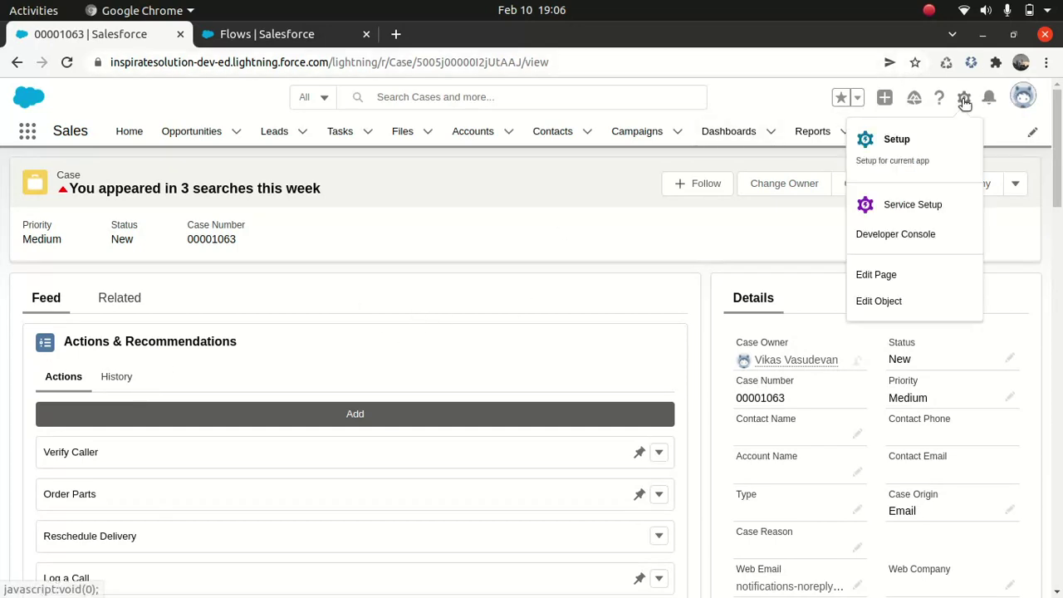
left_click(891, 274)
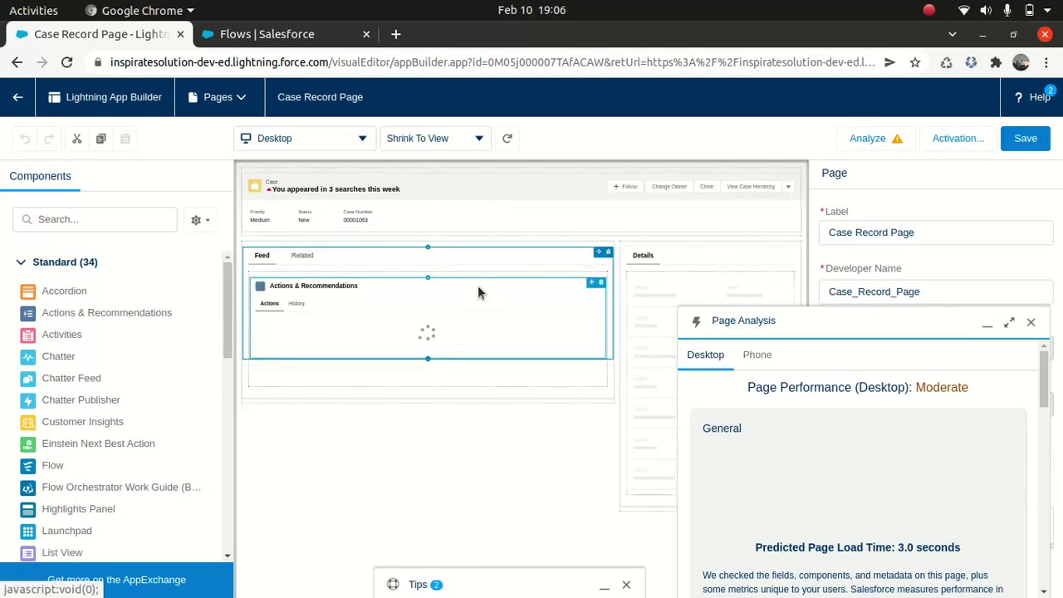
left_click(478, 292)
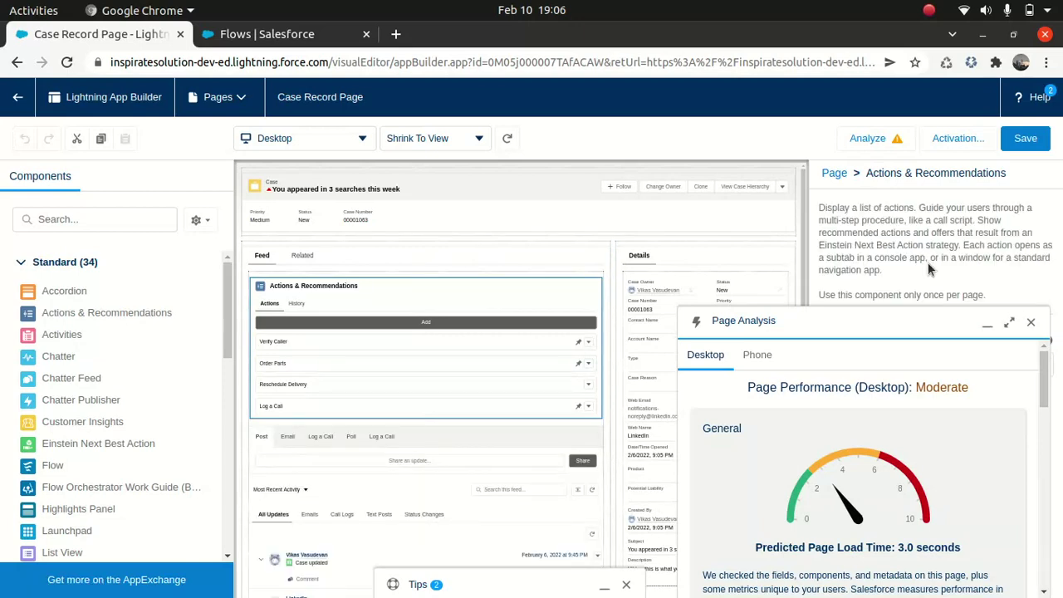
left_click(1032, 322)
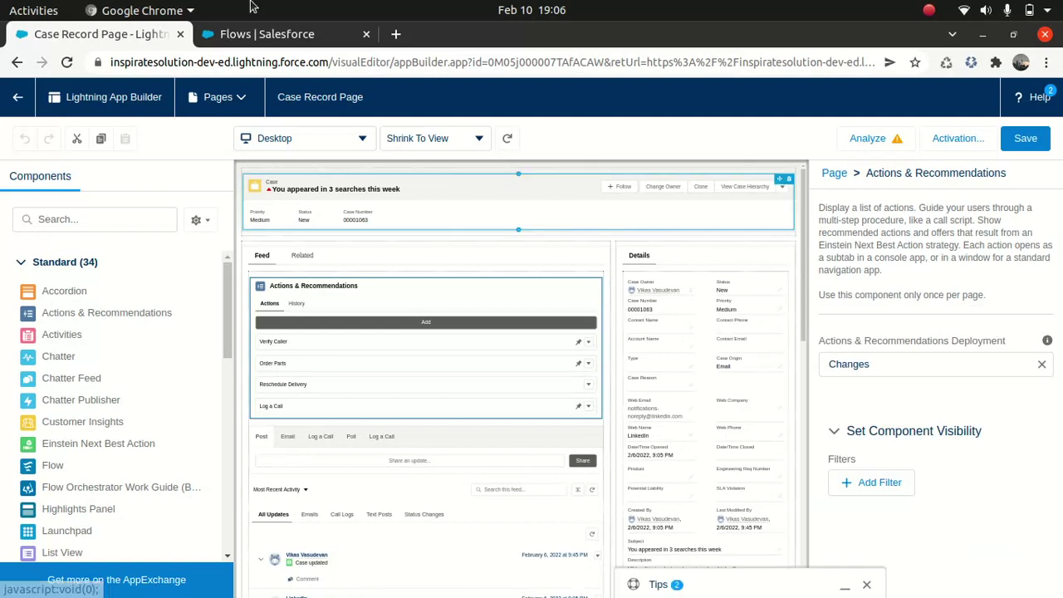
left_click(21, 107)
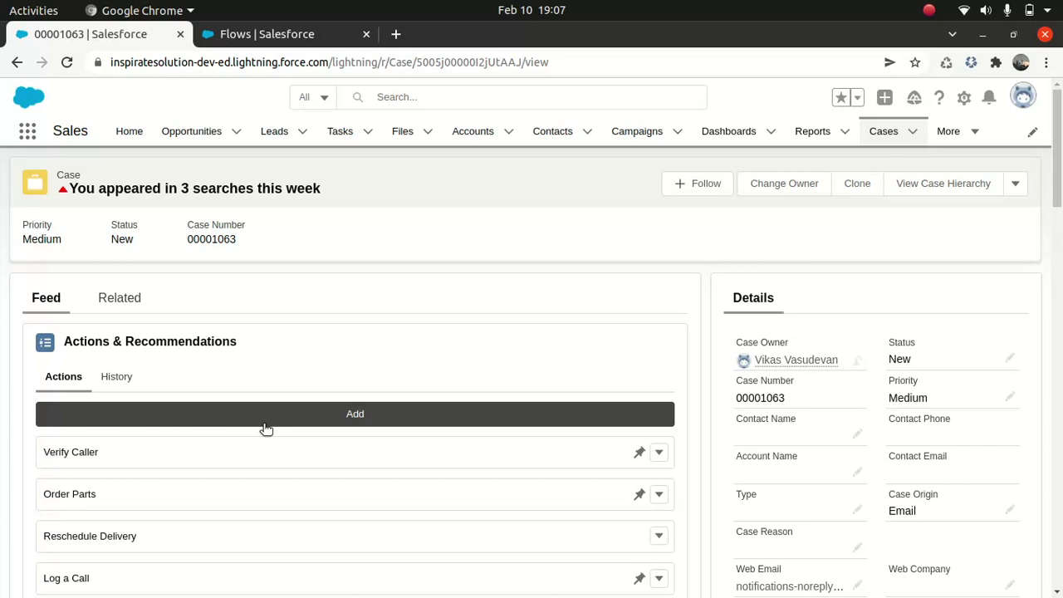
Run the case's Verify Caller action, enter the contact name and callback number, and finish it
scroll(266, 429, "down", 2)
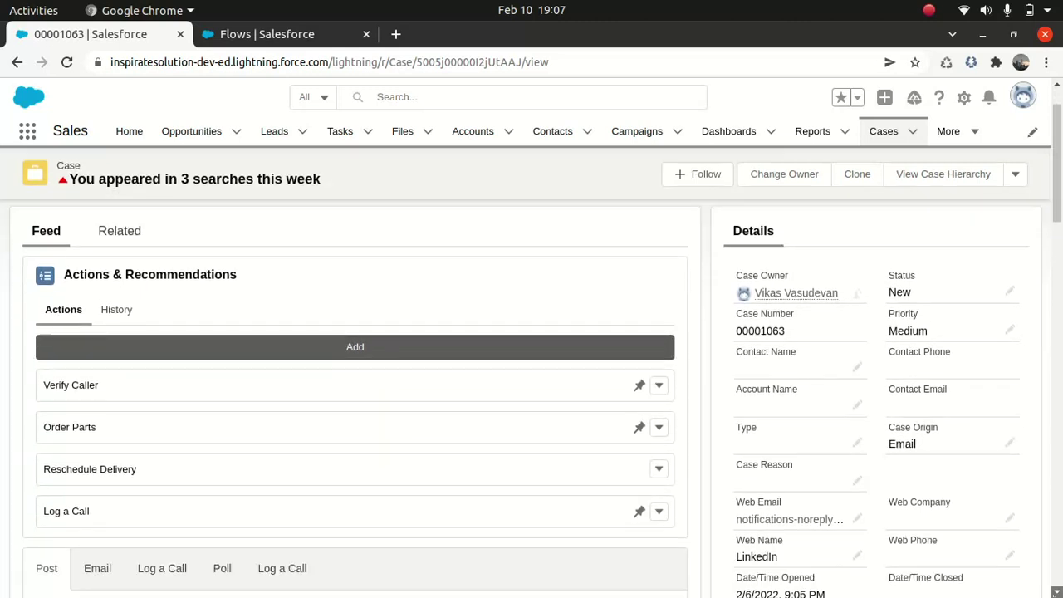
scroll(532, 374, "down", 1)
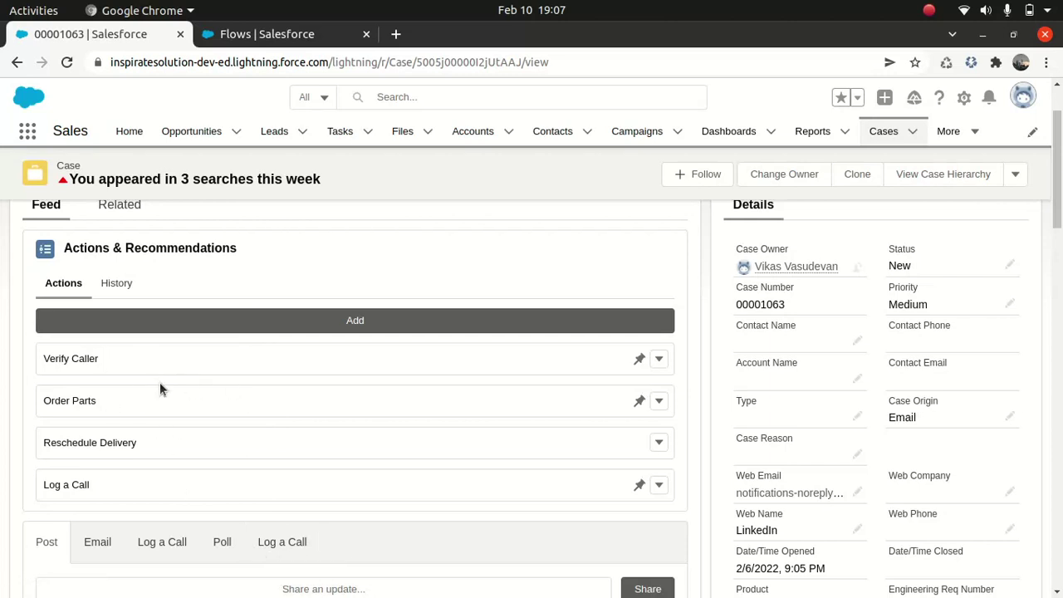
left_click(222, 372)
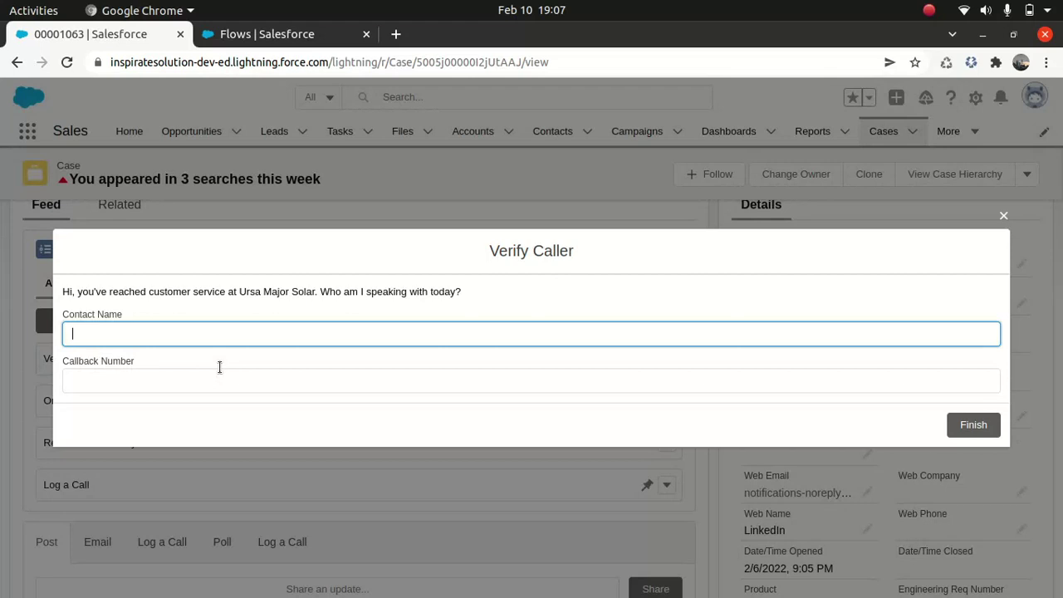
type("Peter")
key("Tab")
type("1212121212")
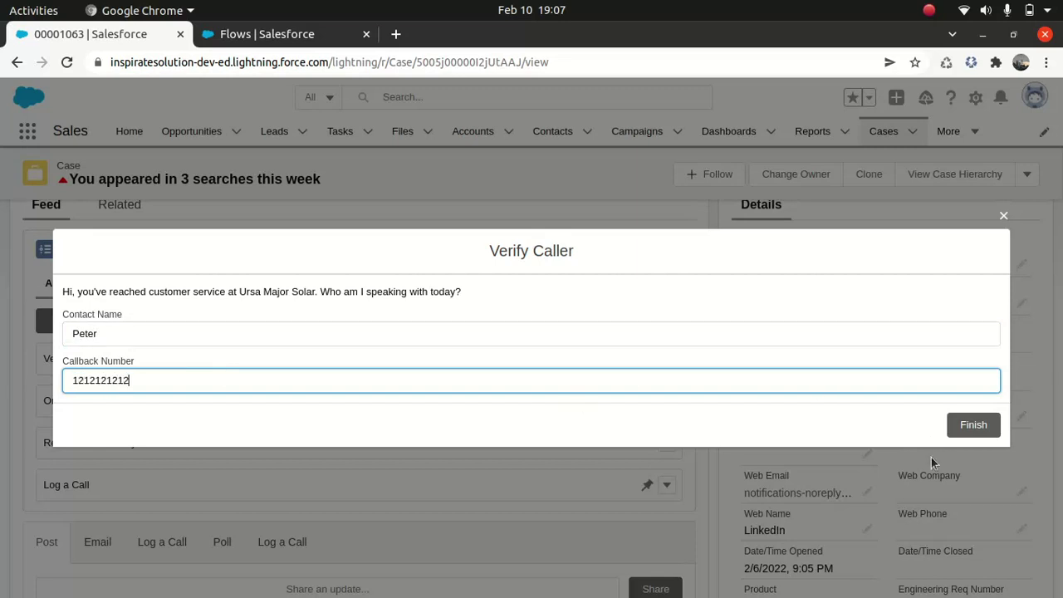
left_click(964, 426)
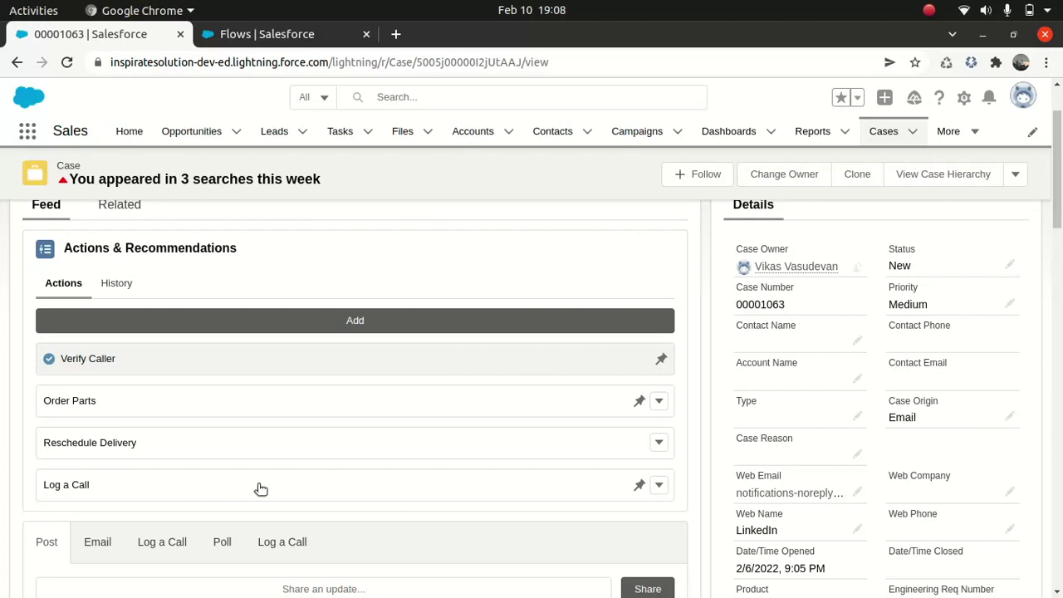
Run the Reschedule Delivery action with February 22, 2022 as the delivery date and finish it
left_click(246, 443)
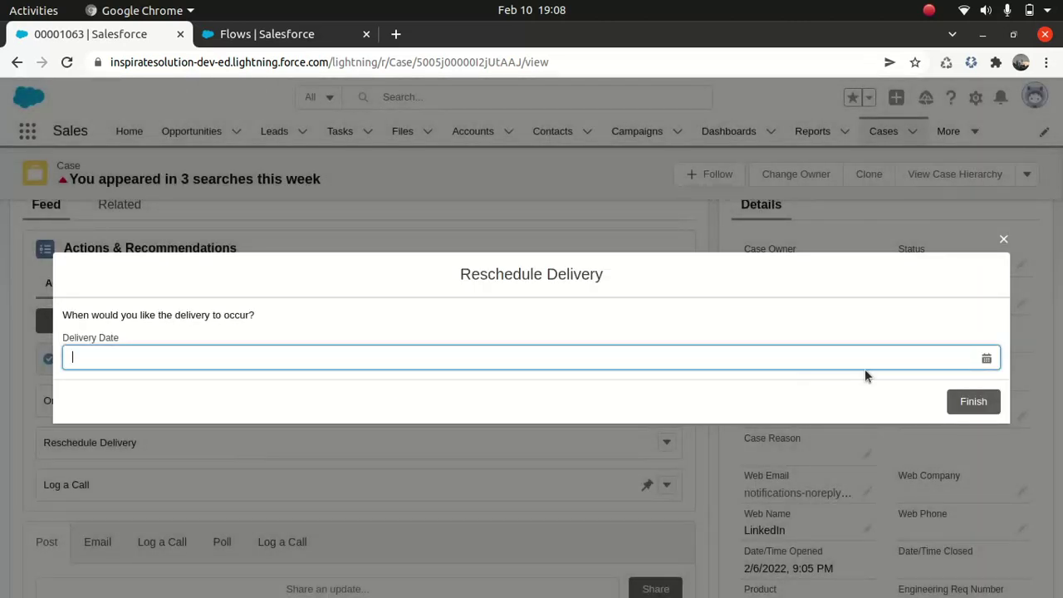
left_click(987, 359)
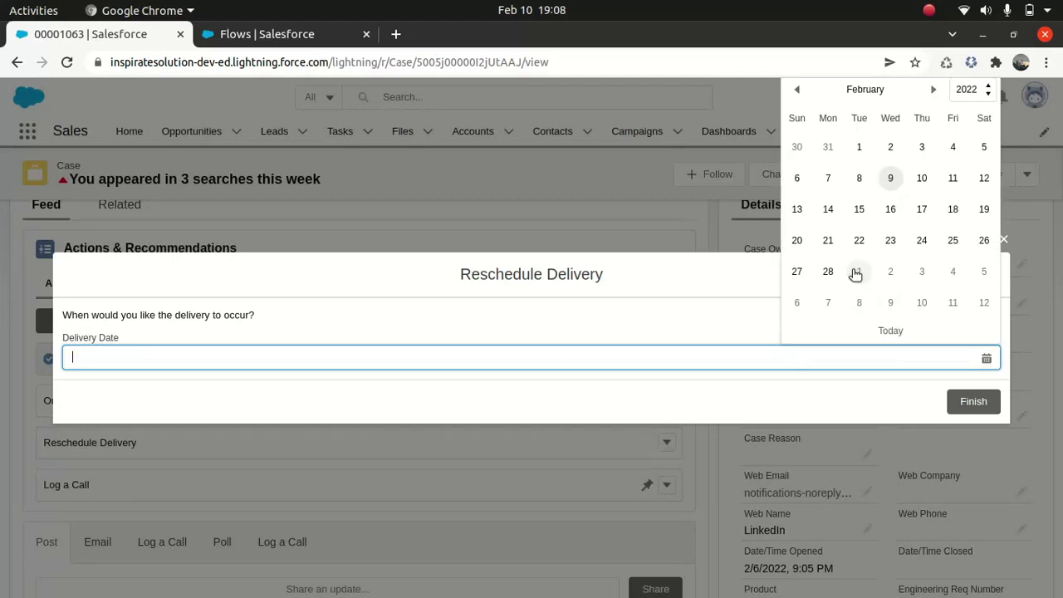
left_click(852, 241)
left_click(962, 401)
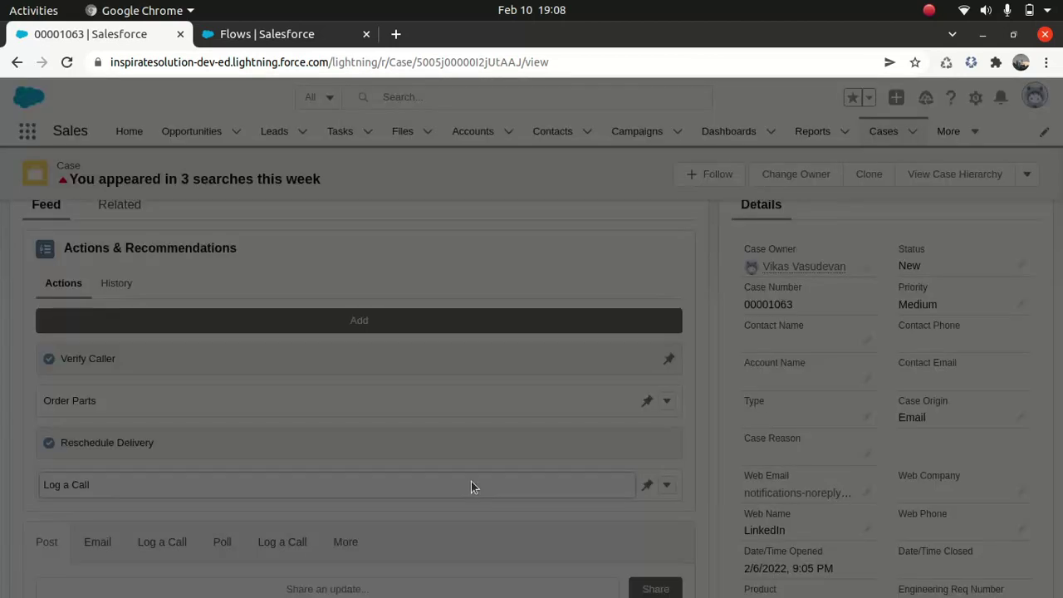
Log a call on the case with a comment that the contact called "to reschedule to 22nd feb", and save it
left_click(471, 481)
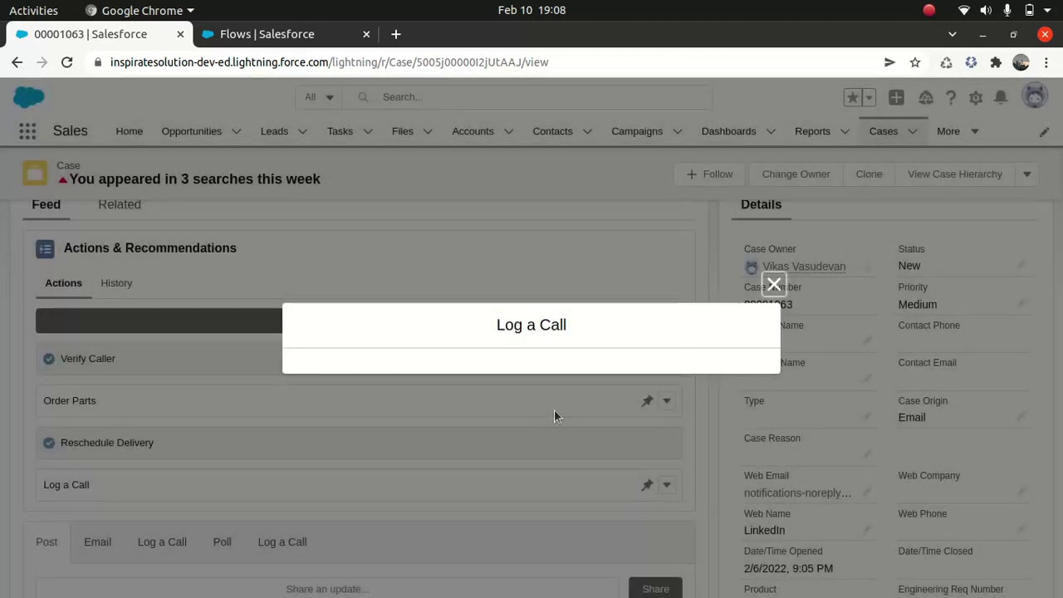
left_click(440, 355)
type("Peter called")
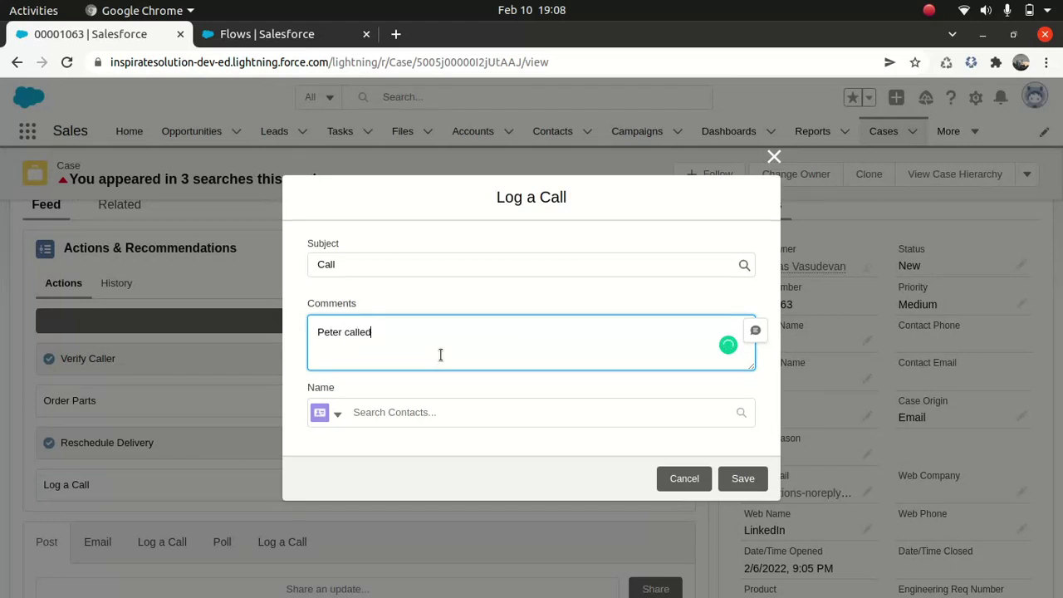
type(" to reschedulet")
key("BackSpace")
type("to 22nd feb")
left_click(745, 479)
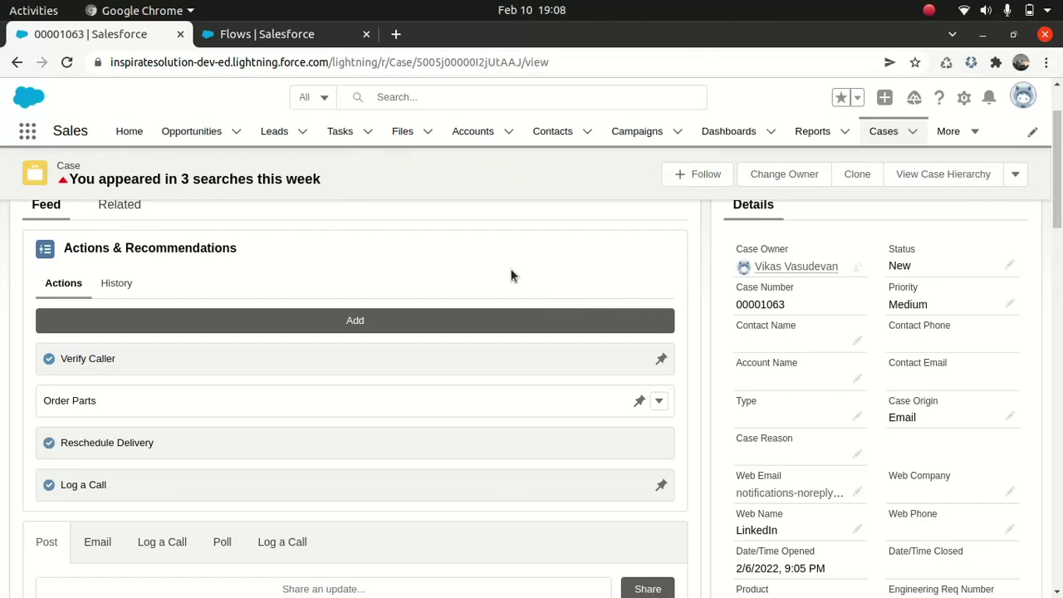
Reload the case and review the Actions & Recommendations history and the logged call in the case feed
left_click(492, 56)
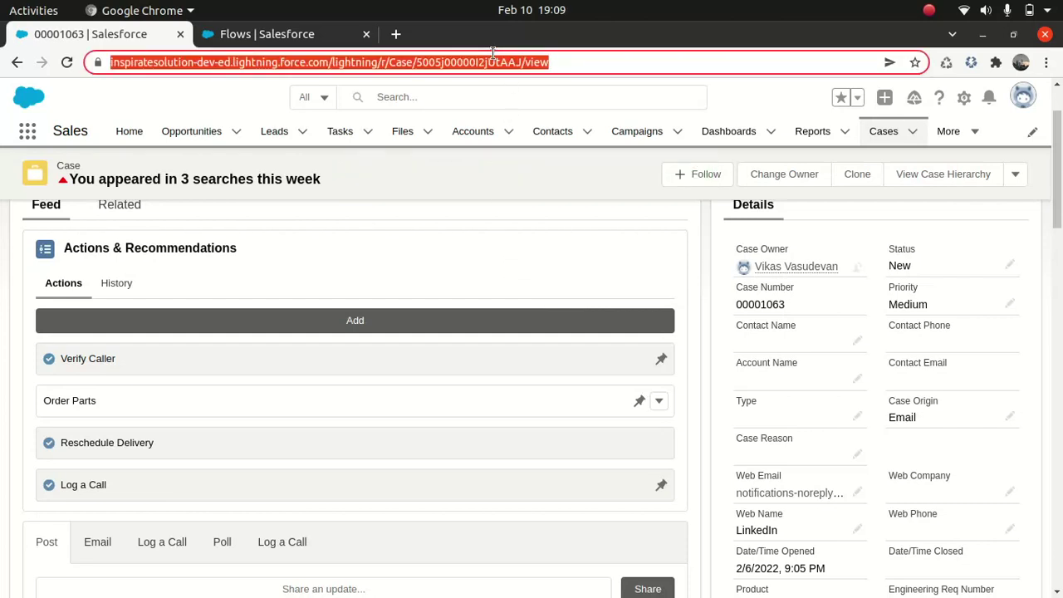
key("Return")
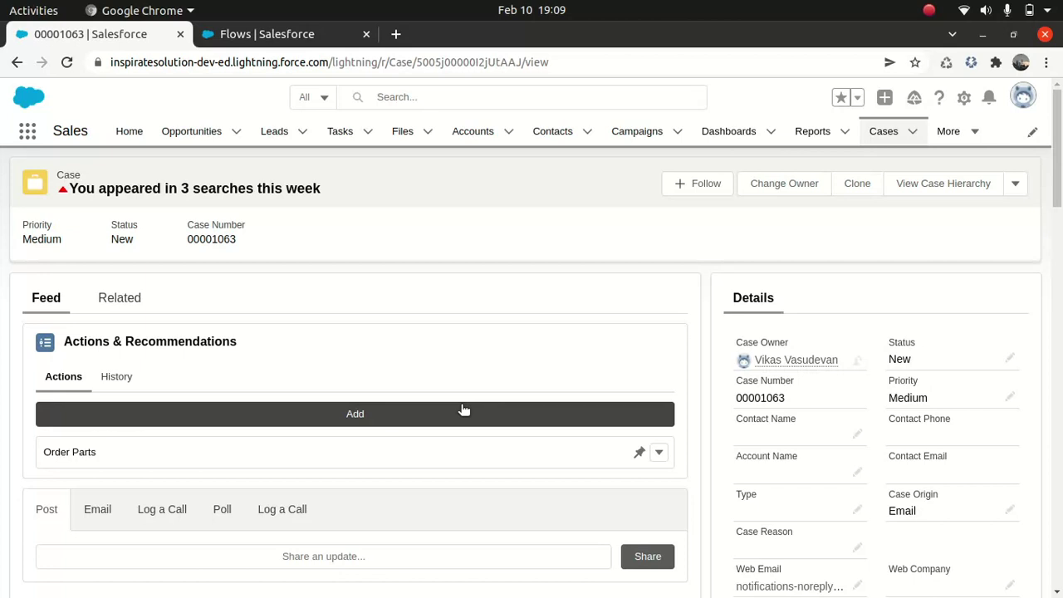
left_click(116, 376)
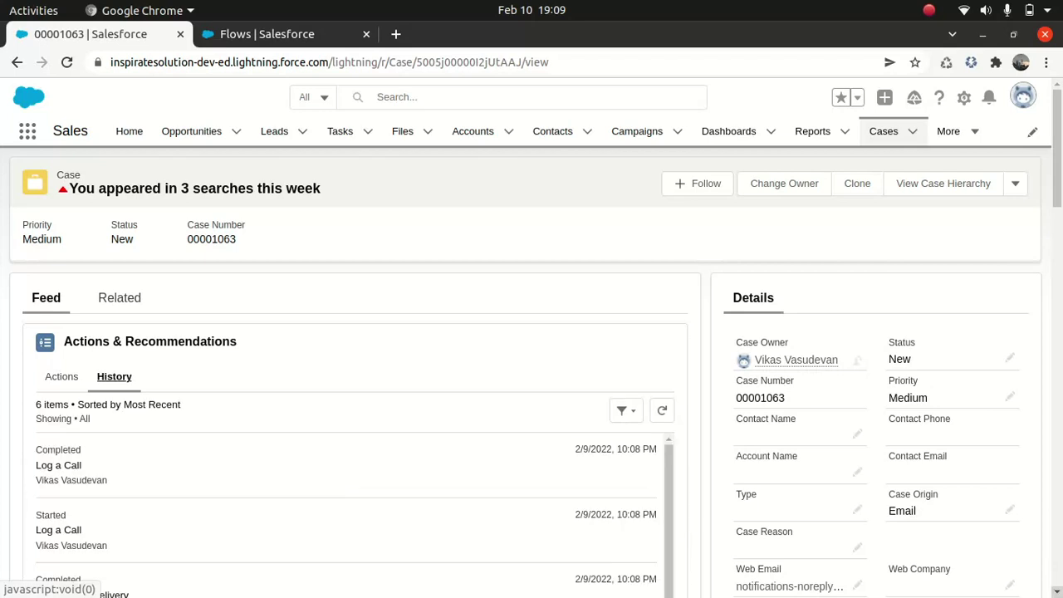
scroll(357, 374, "down", 2)
scroll(358, 374, "down", 1)
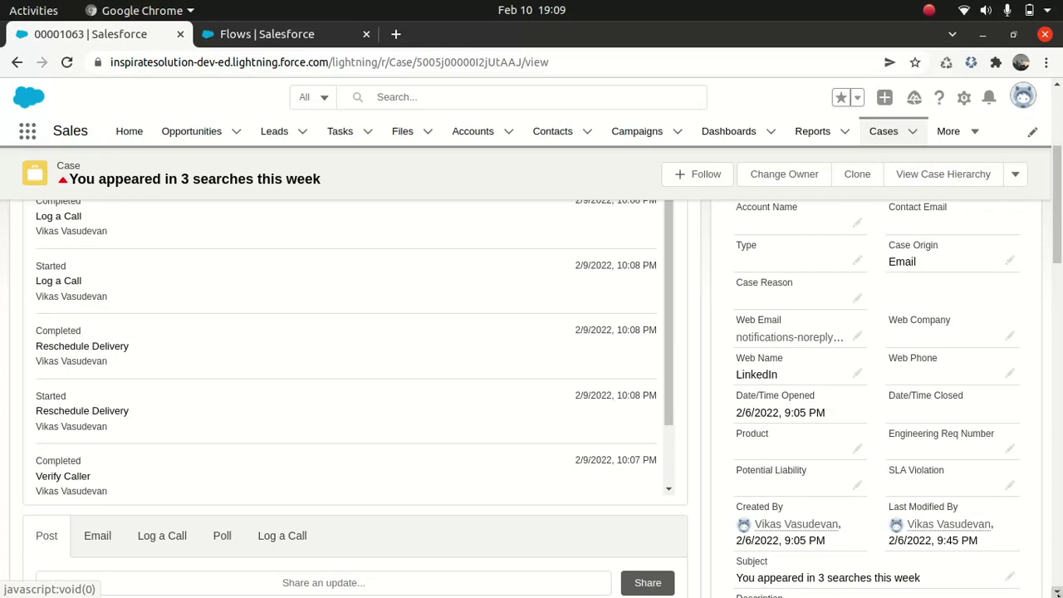
scroll(358, 374, "down", 3)
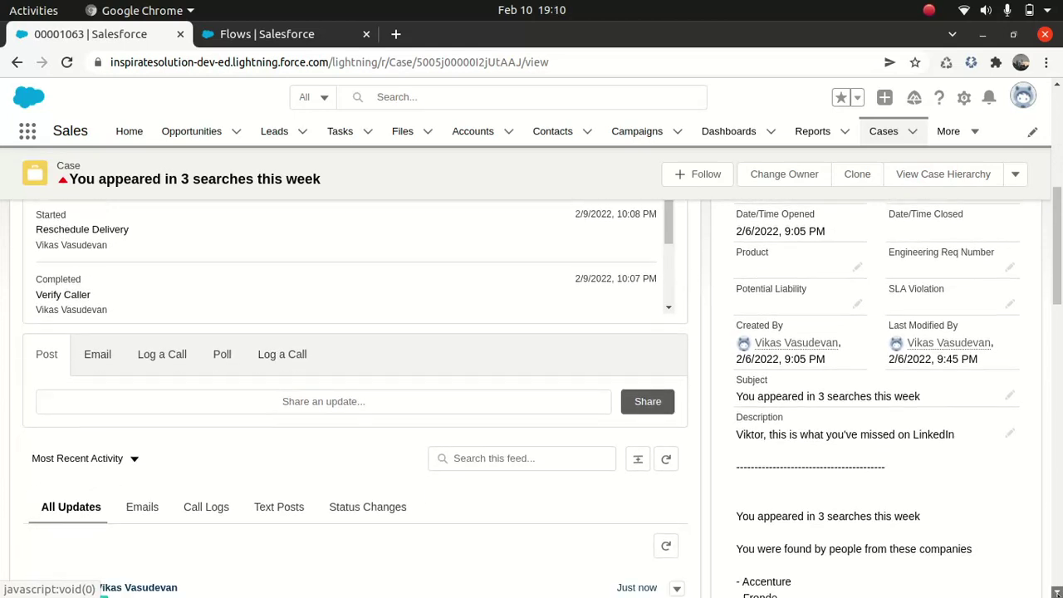
scroll(357, 374, "down", 1)
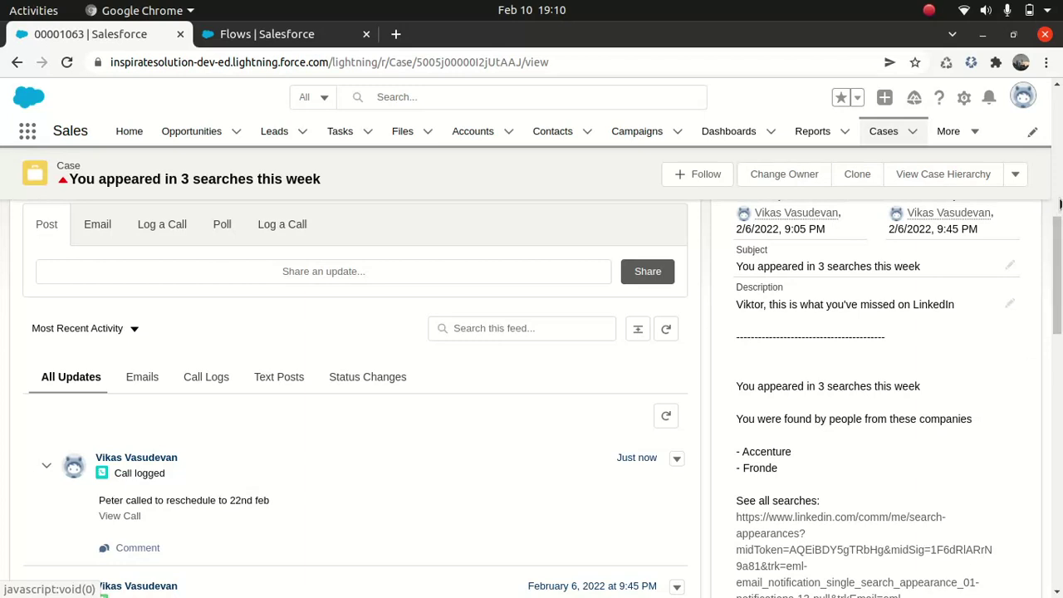
left_click_drag(1058, 247, 1058, 147)
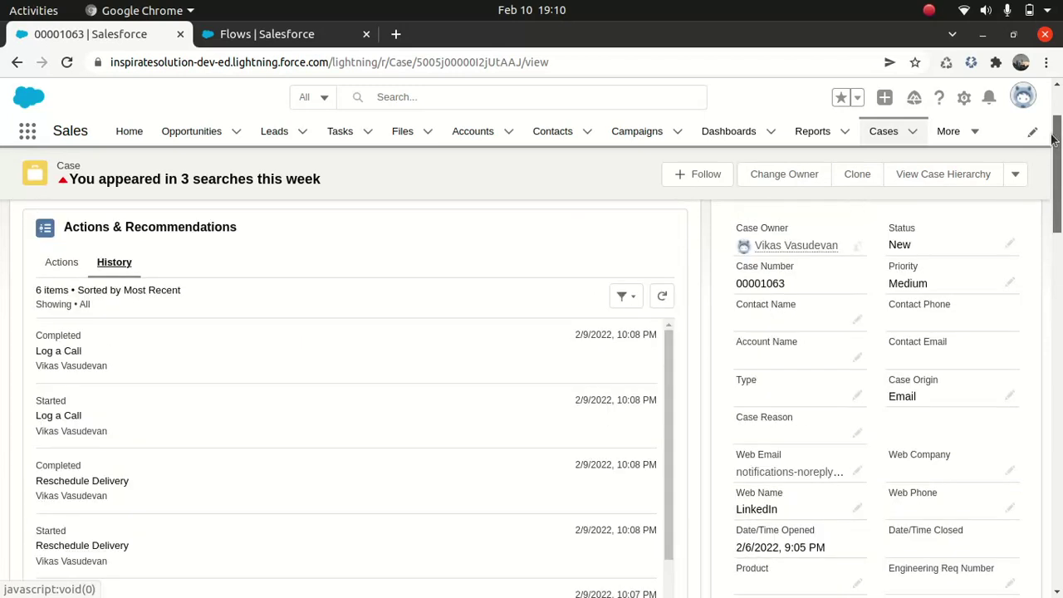
Add the Change Delivery Address flow to the case's actions
left_click(61, 260)
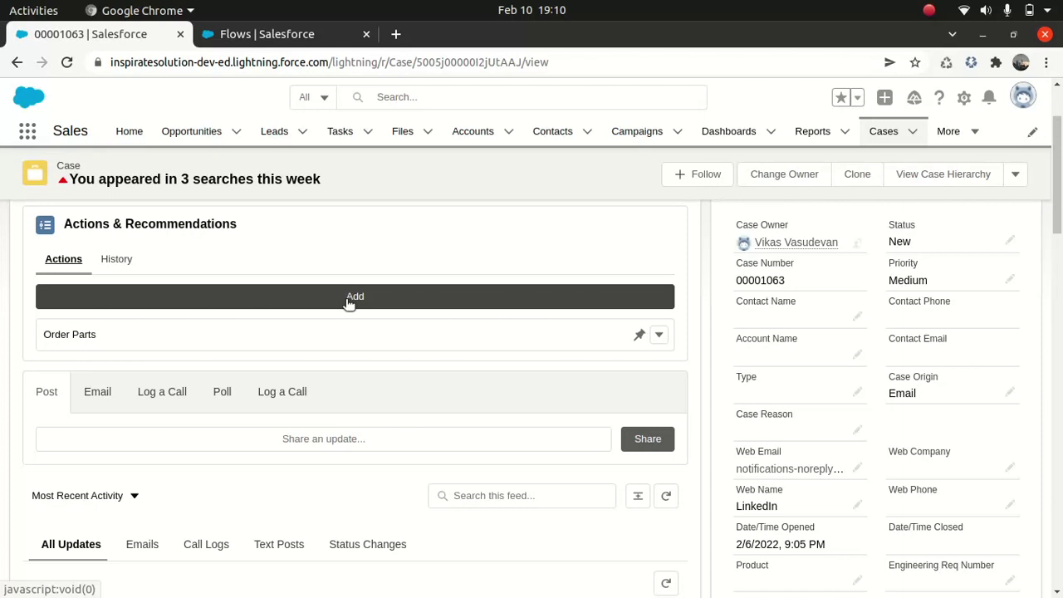
left_click(355, 302)
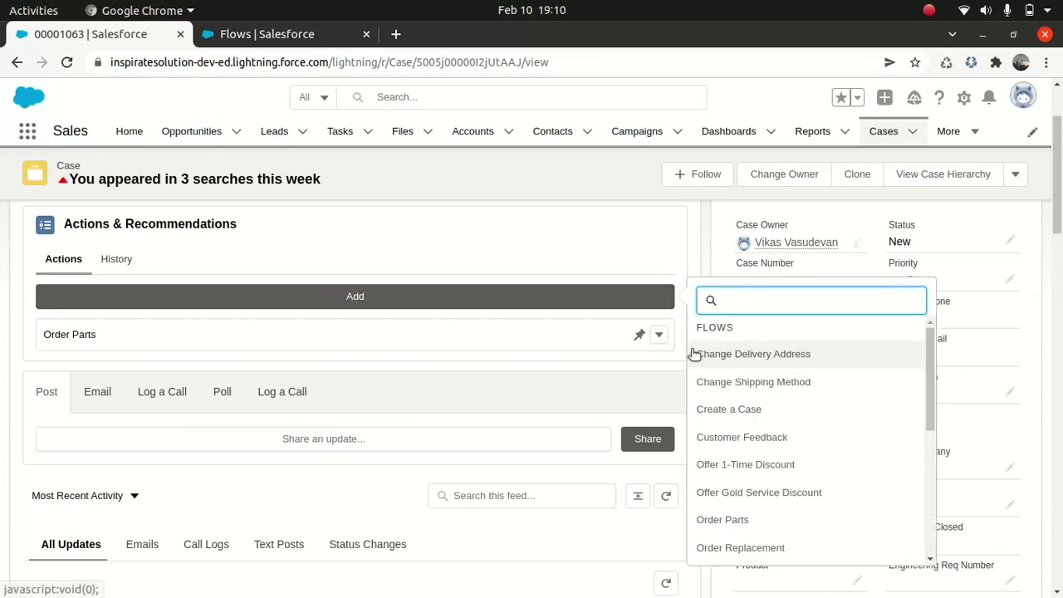
left_click(745, 355)
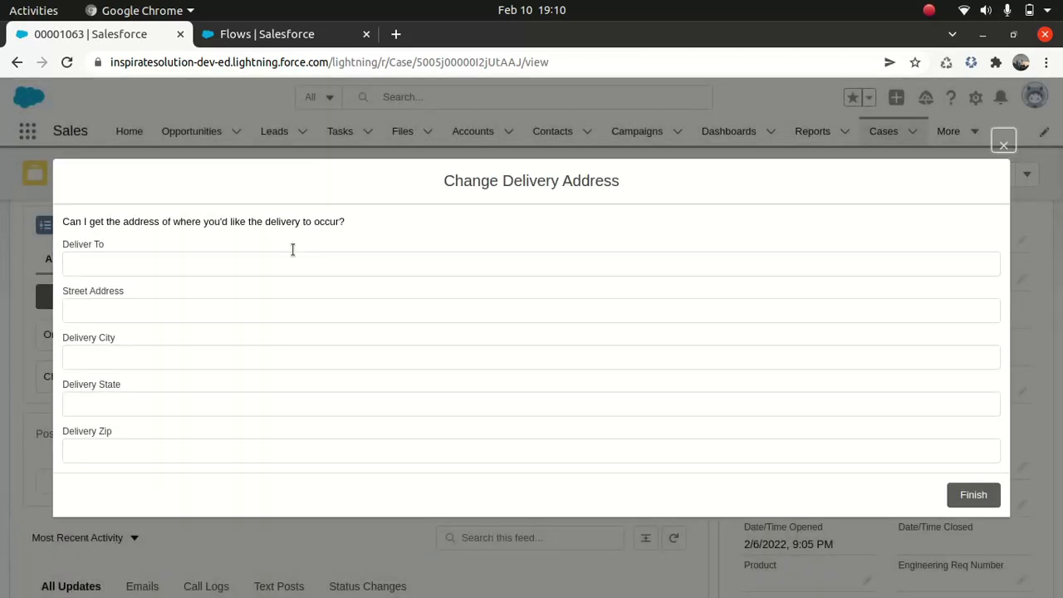
Complete the Change Delivery Address form with the recipient's name, street address, city, state and zip, and show the action history
left_click(275, 257)
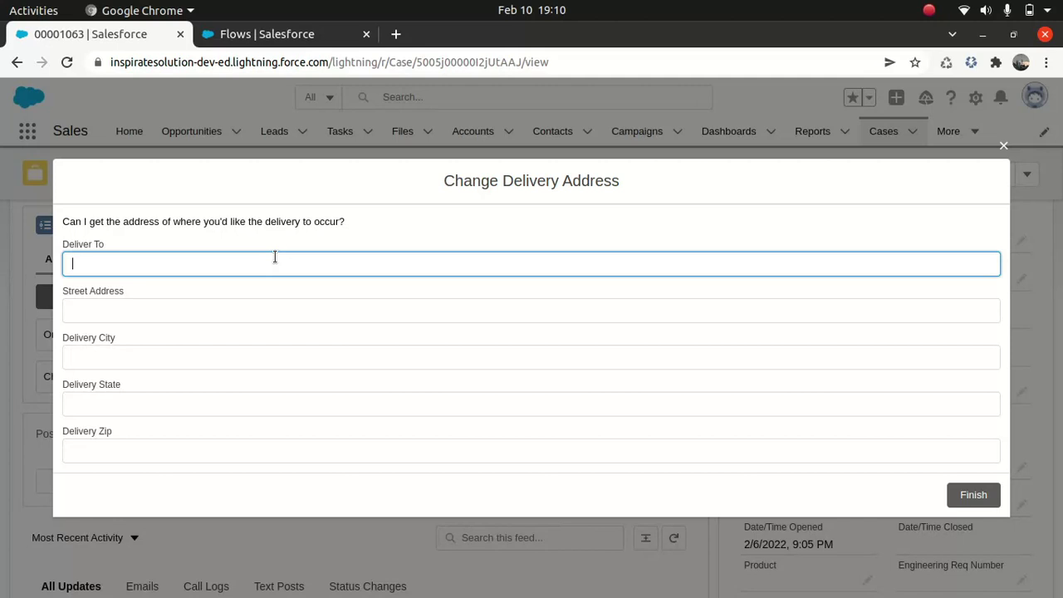
type("Peter")
key("Tab")
type("1212")
key("Tab")
type("1212")
key("Tab")
type("121")
key("Tab")
type("1212")
left_click(986, 496)
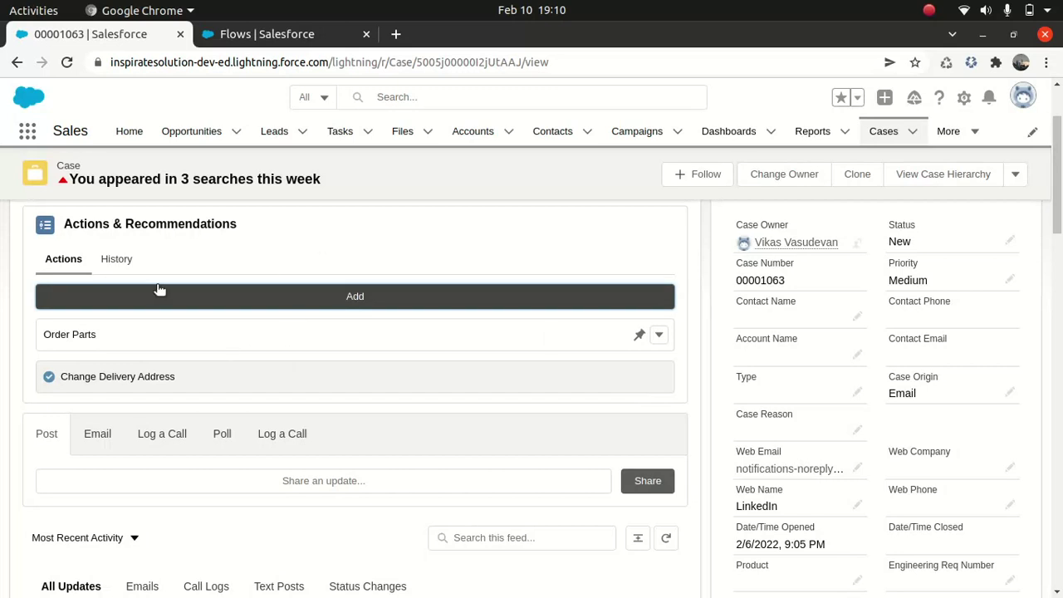
left_click(119, 264)
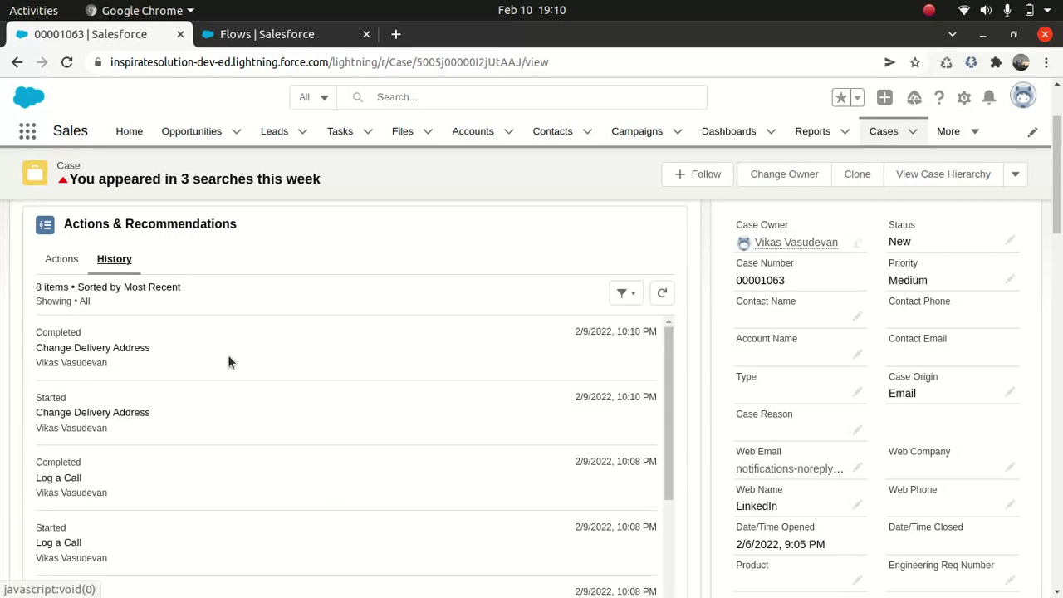